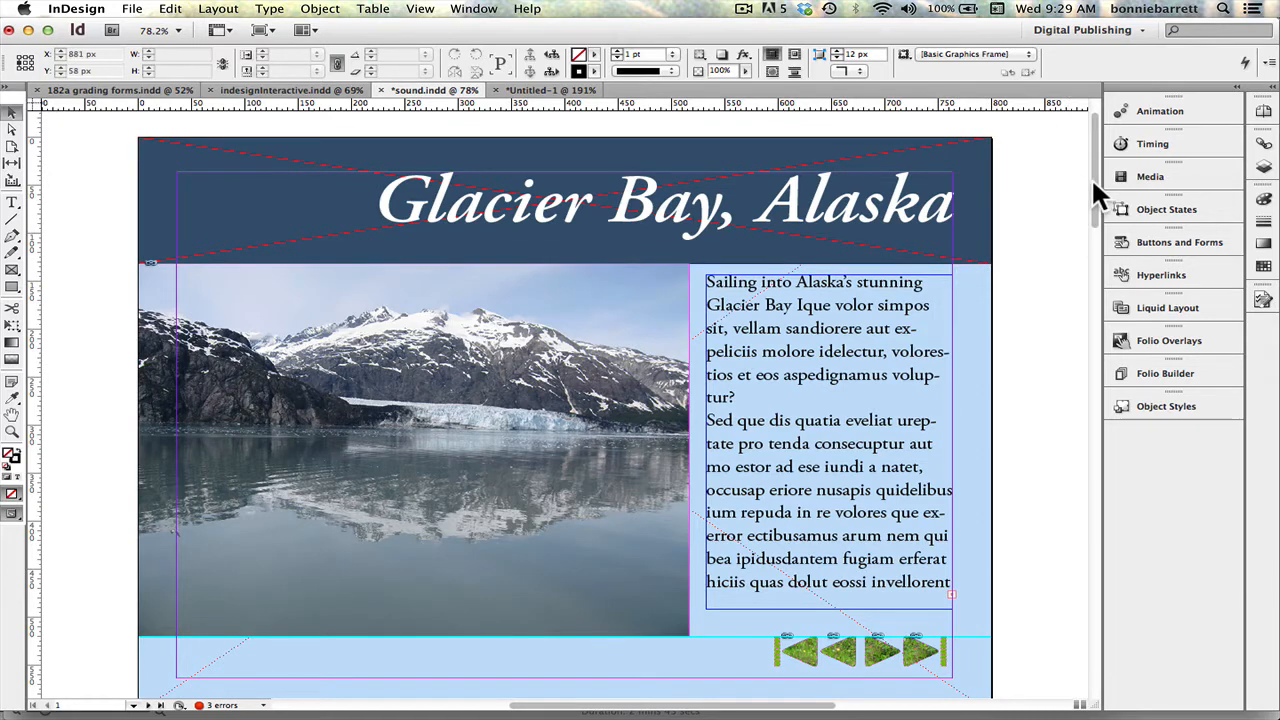
Place 103116__jeo__svalbard-recherche-glacier-20060904.f4v on page 1's Background layer, in a frame about 49 by 52 px at the header's left margin
left_click_drag(1093, 194, 1144, 117)
mouse_move(1091, 164)
left_mouse_down()
mouse_move(1097, 193)
mouse_move(1099, 181)
left_mouse_up()
left_click(1262, 165)
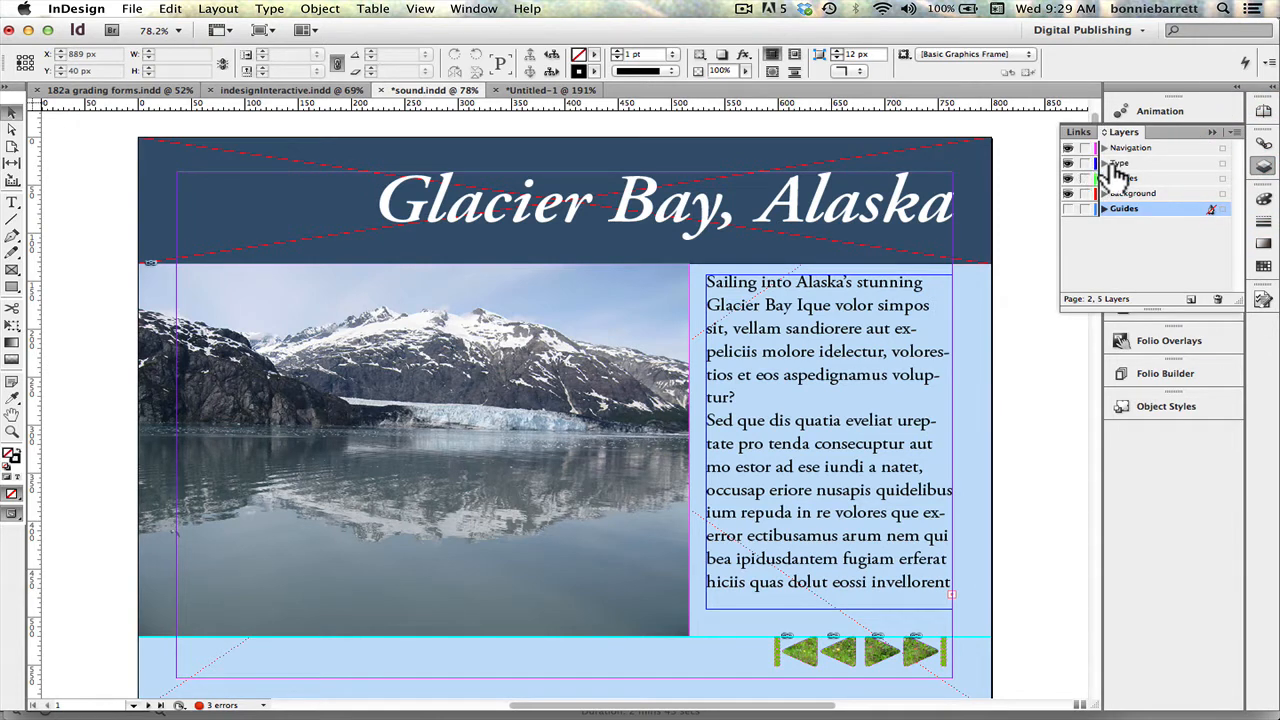
left_click(1190, 194)
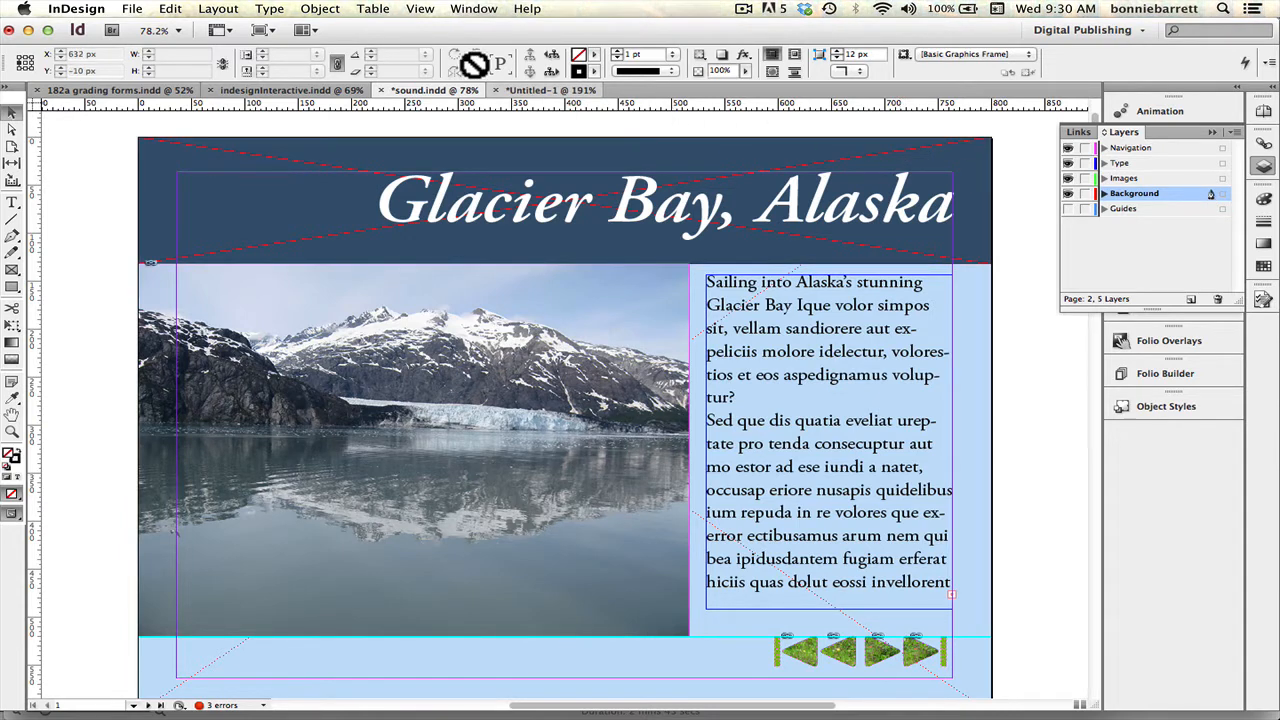
left_click(134, 10)
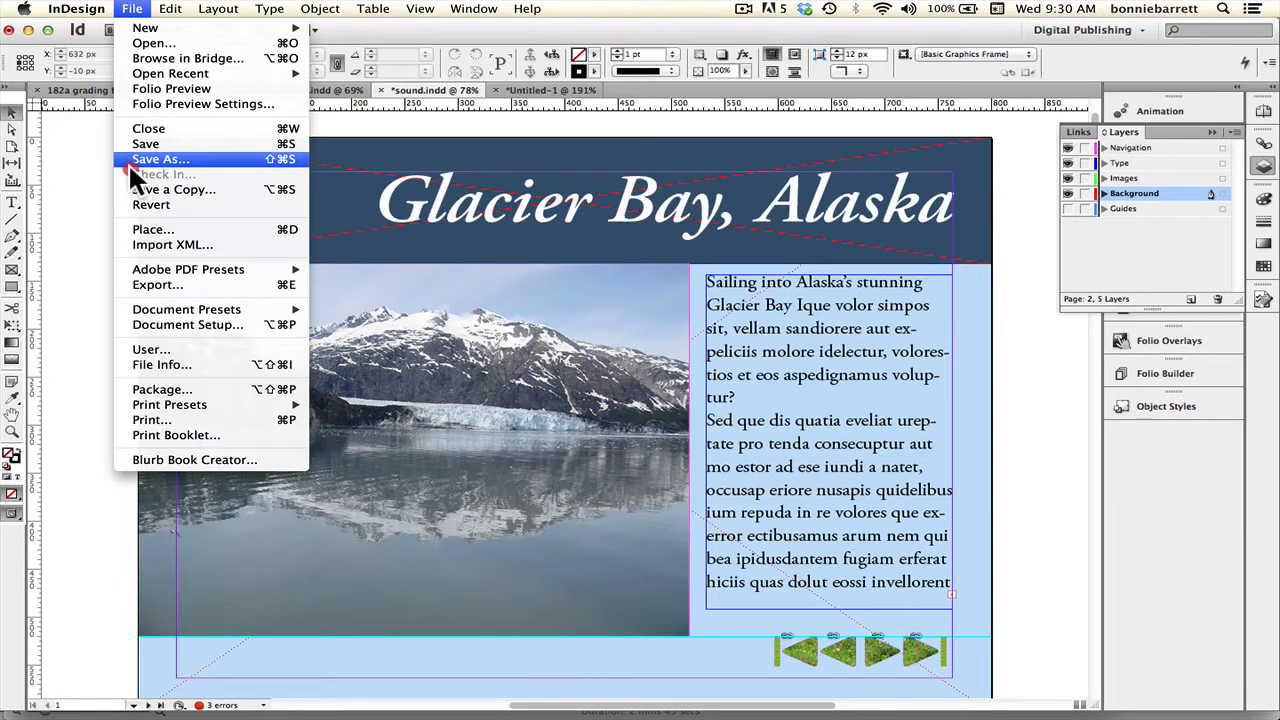
left_click(135, 229)
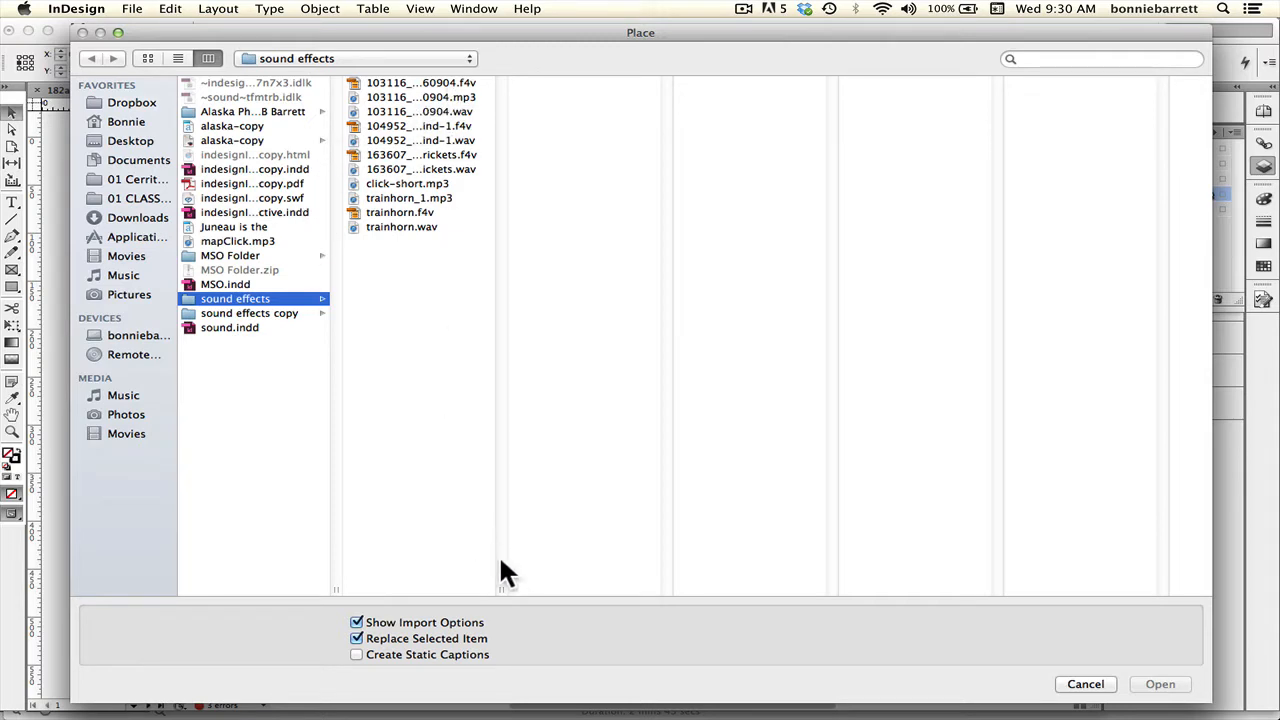
left_click_drag(502, 588, 707, 526)
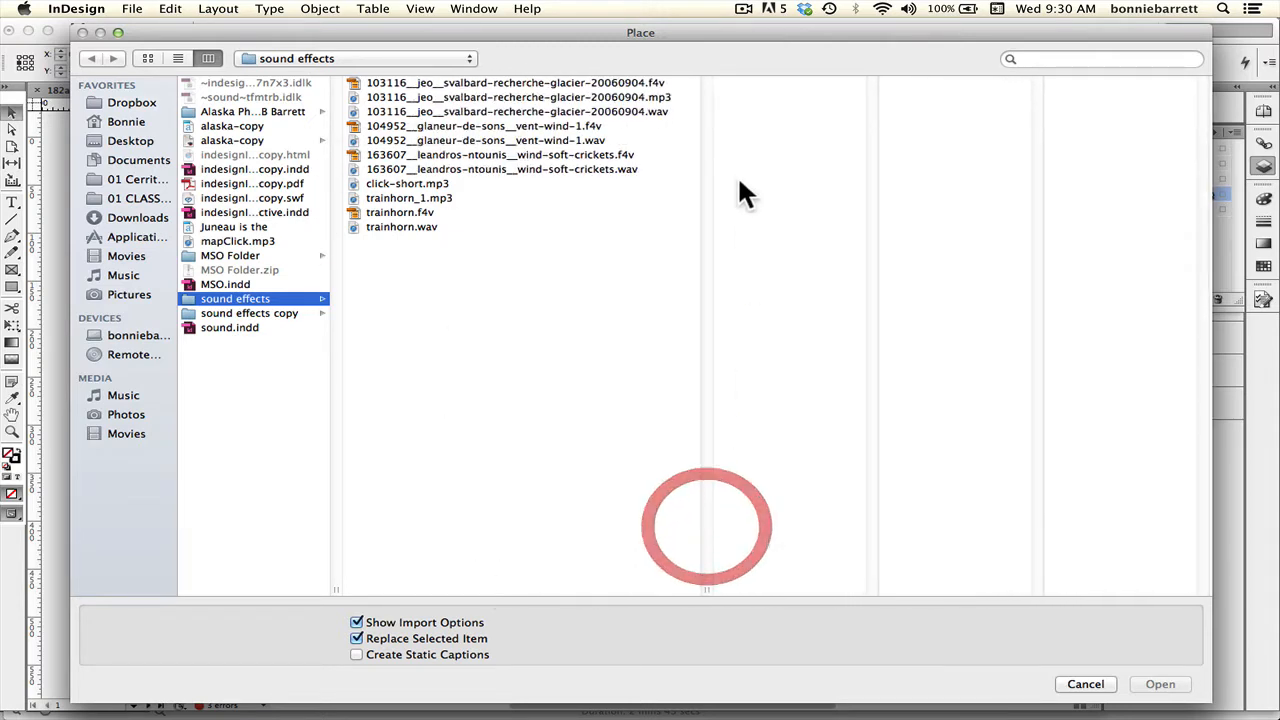
left_click(618, 83)
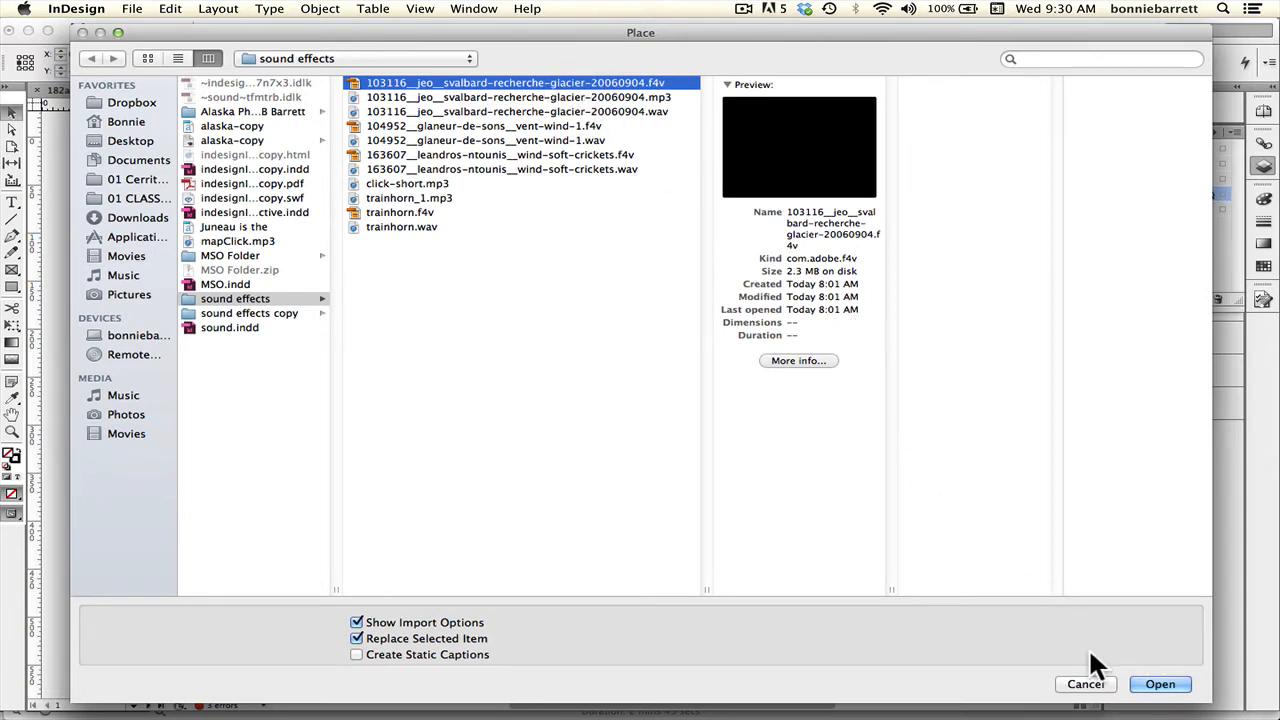
left_click(1158, 686)
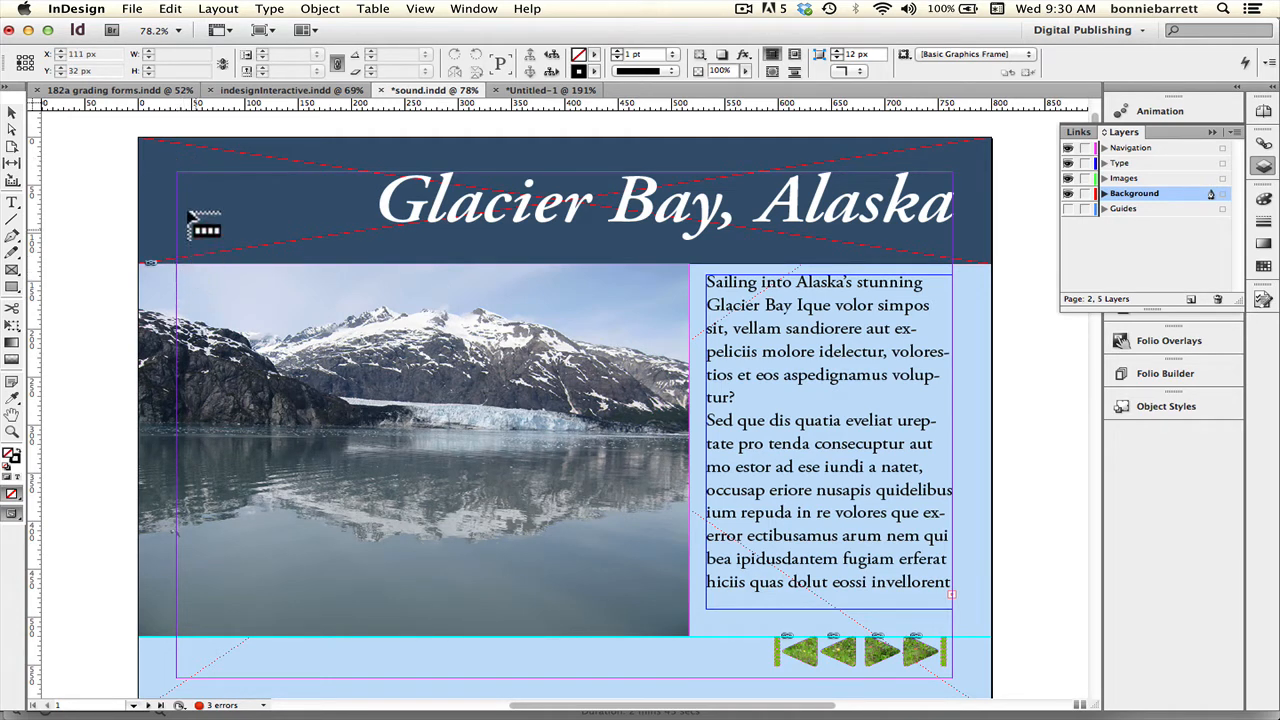
left_click_drag(177, 175, 230, 224)
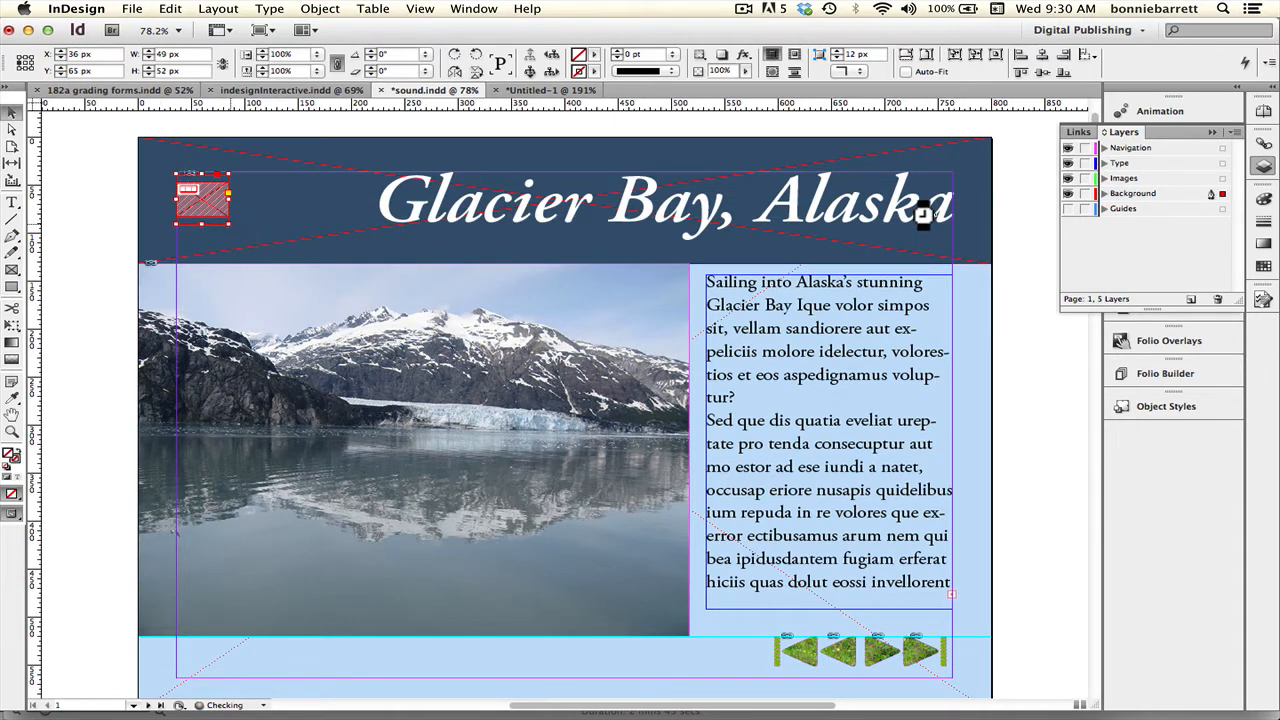
Move the placed glacier sound beneath the rectangle in the Background layer's stacking order
left_click(1103, 192)
mouse_move(1157, 213)
left_mouse_down()
mouse_move(1171, 211)
mouse_move(1166, 229)
left_mouse_up()
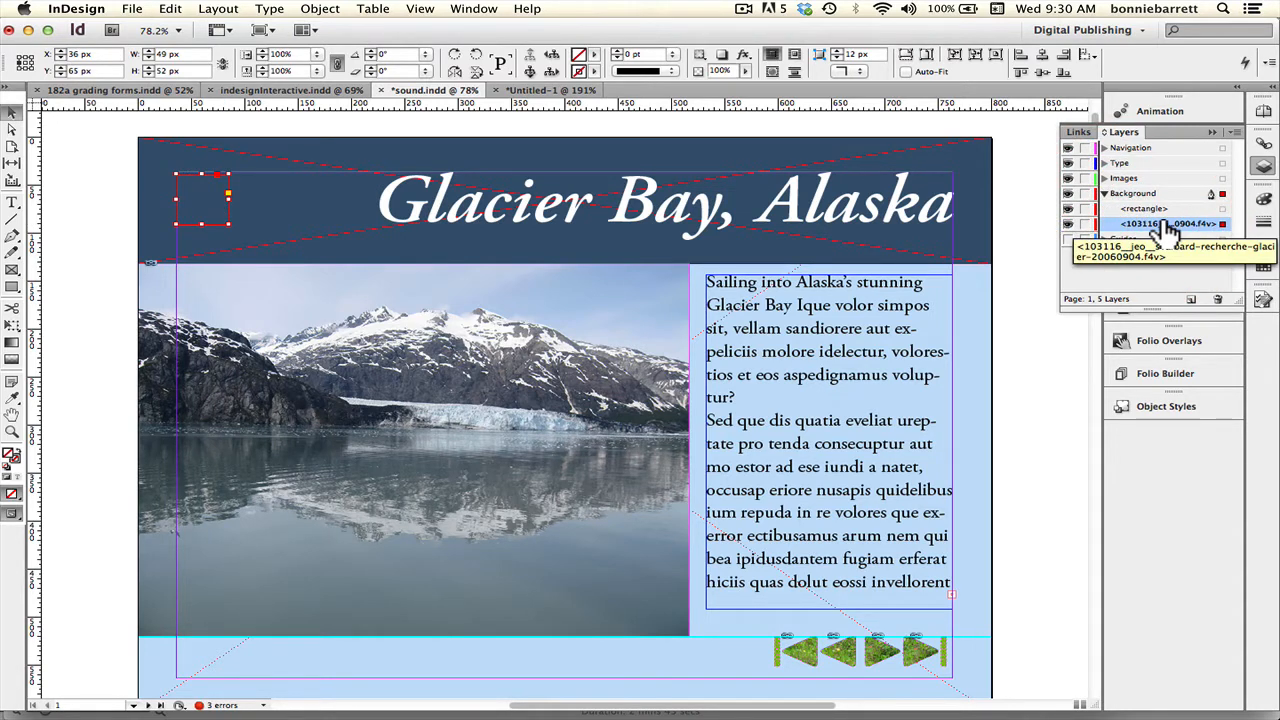
left_click(1210, 127)
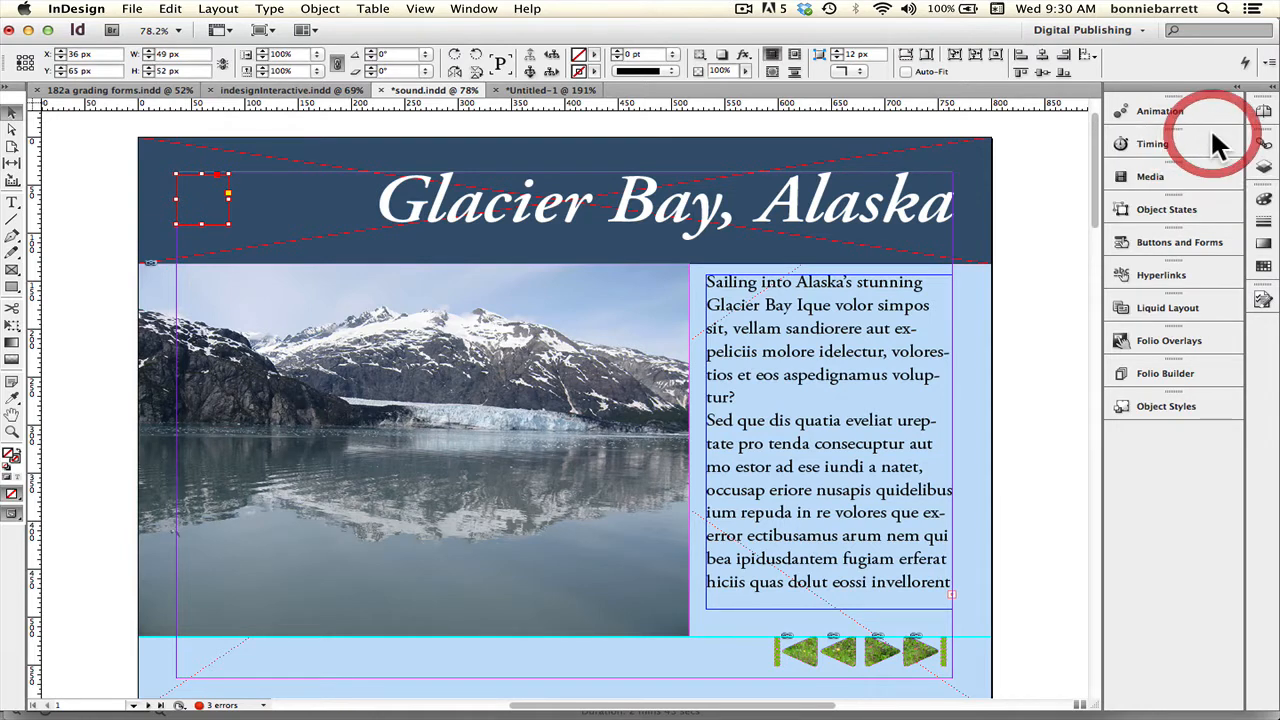
Preview the glacier sound and set it to play on page load with its poster set to None
left_click(1160, 176)
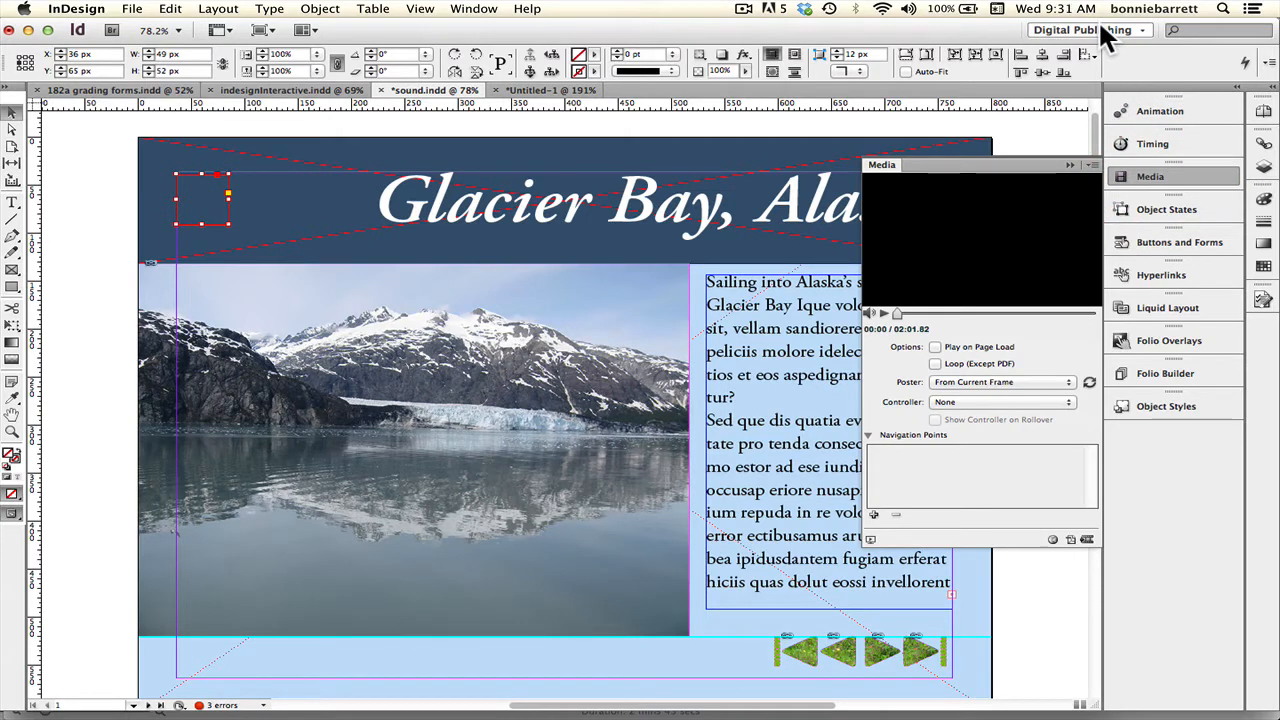
left_click(881, 313)
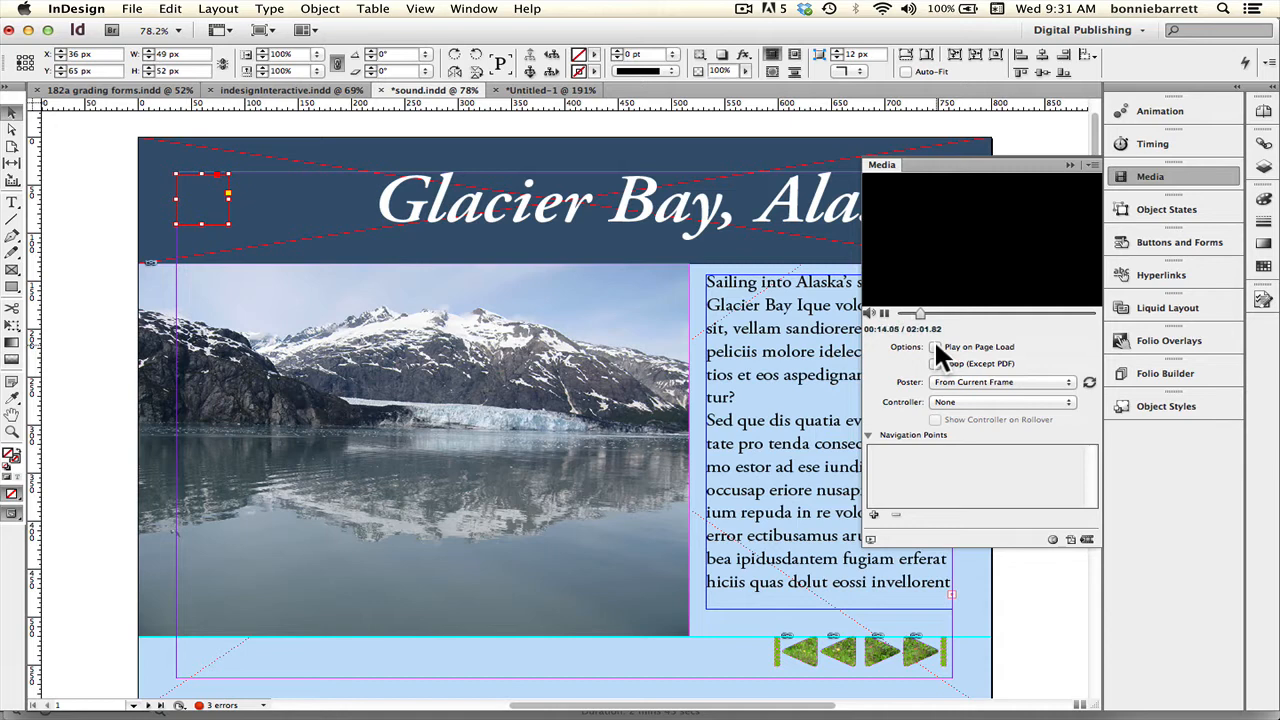
left_click(884, 314)
left_click(933, 345)
left_click(960, 381)
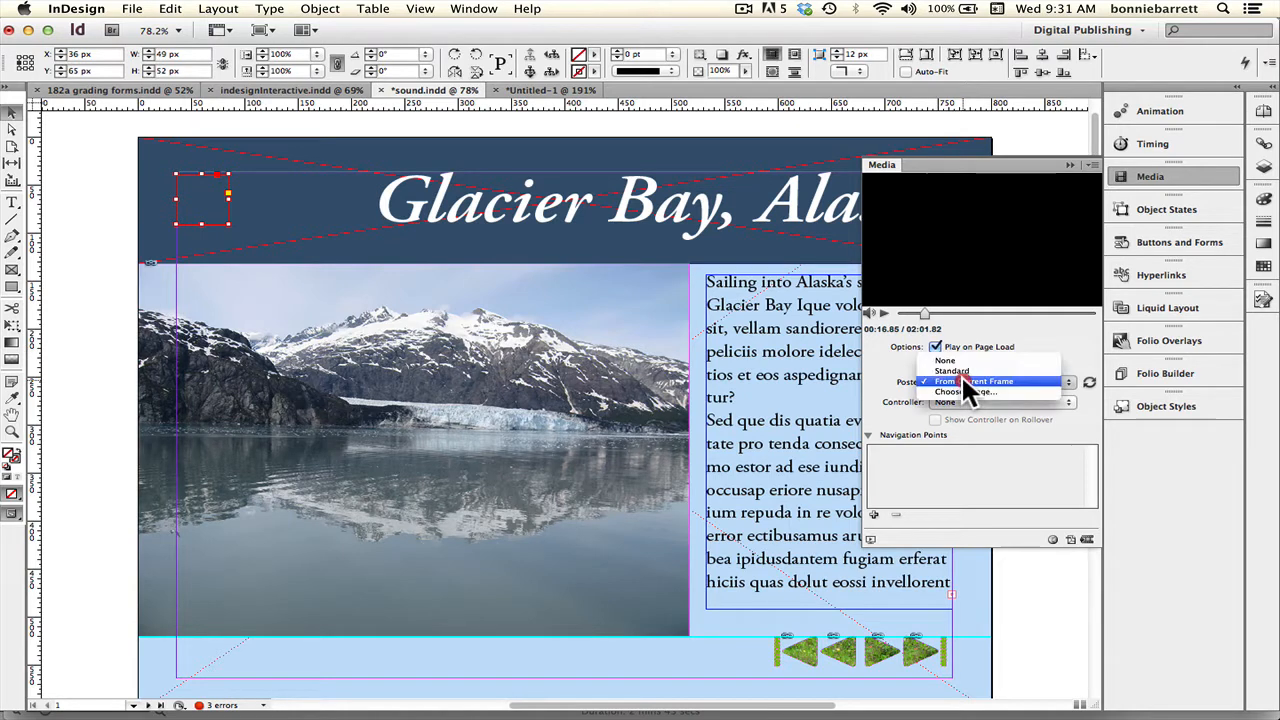
left_click(959, 356)
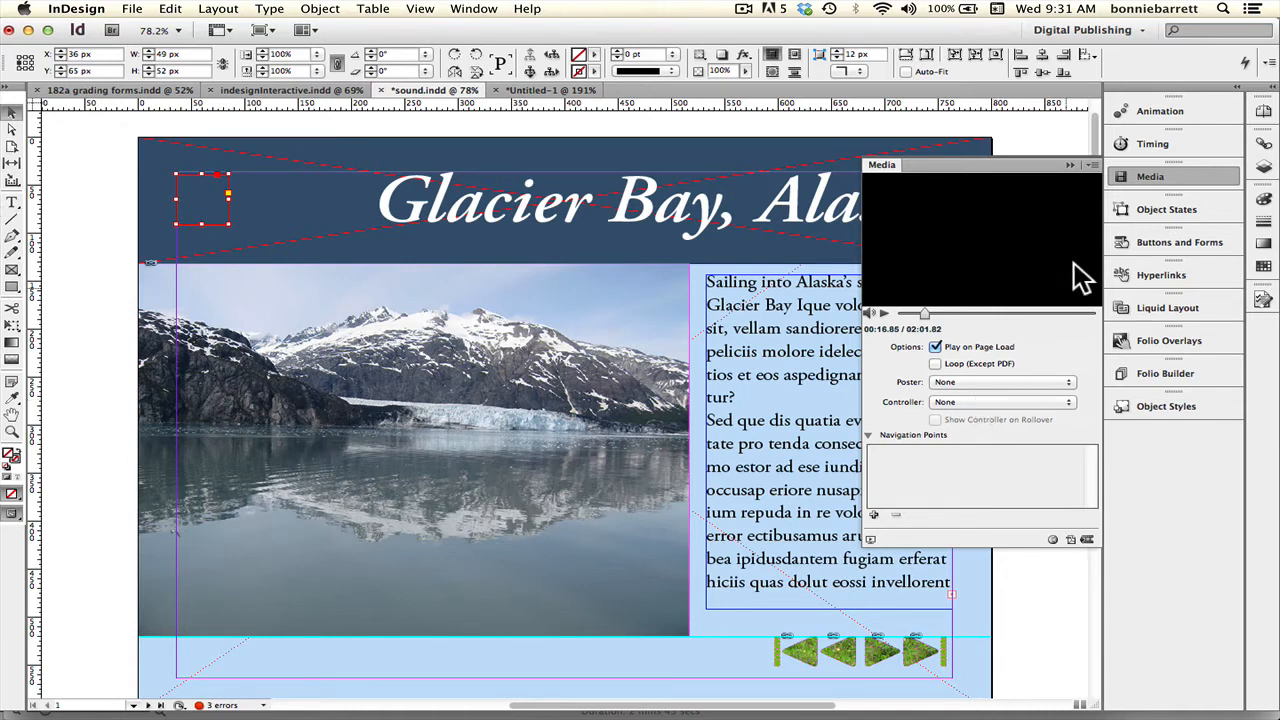
left_click(1070, 163)
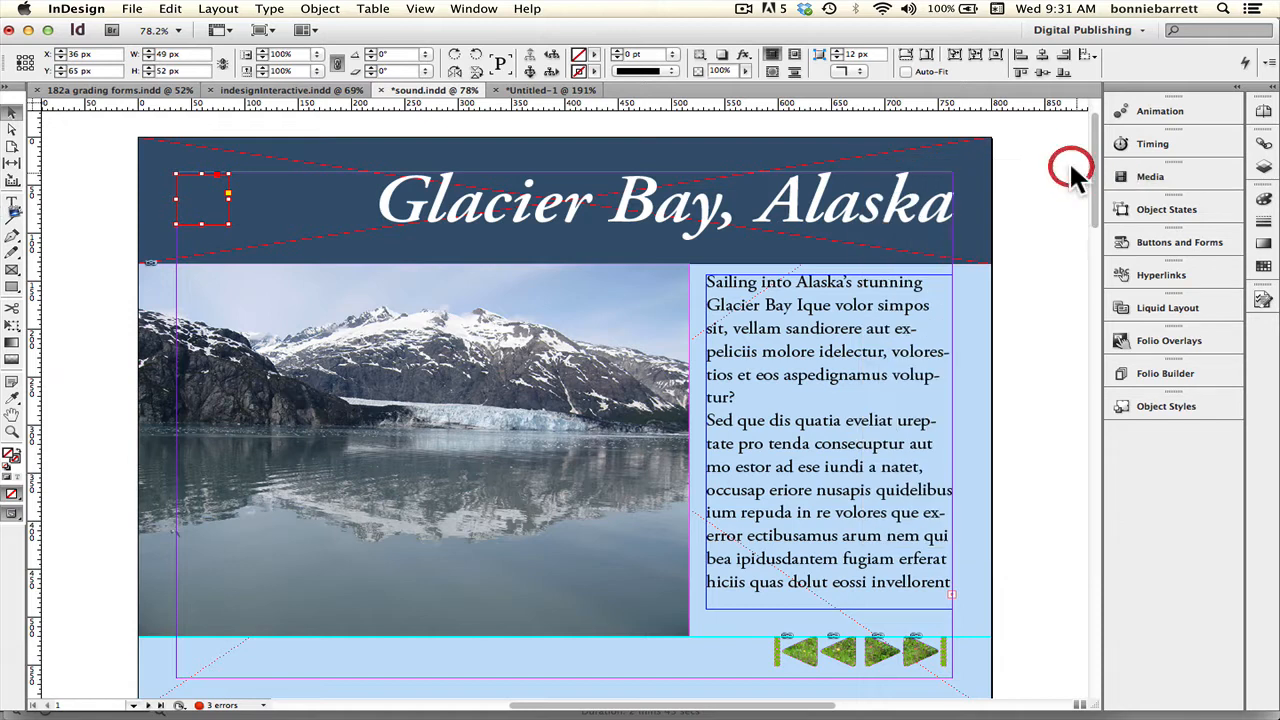
Check page 1 with its sound in an enlarged SWF preview and close the preview
left_click(1140, 177)
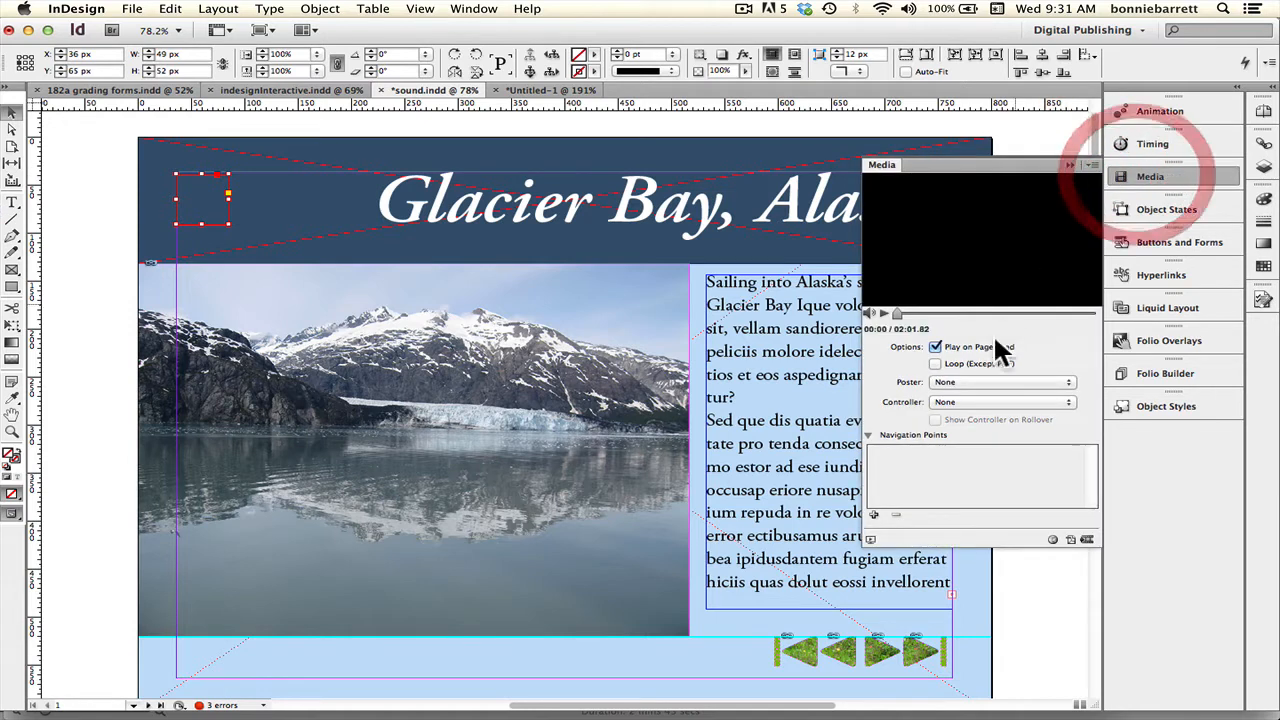
left_click(873, 539)
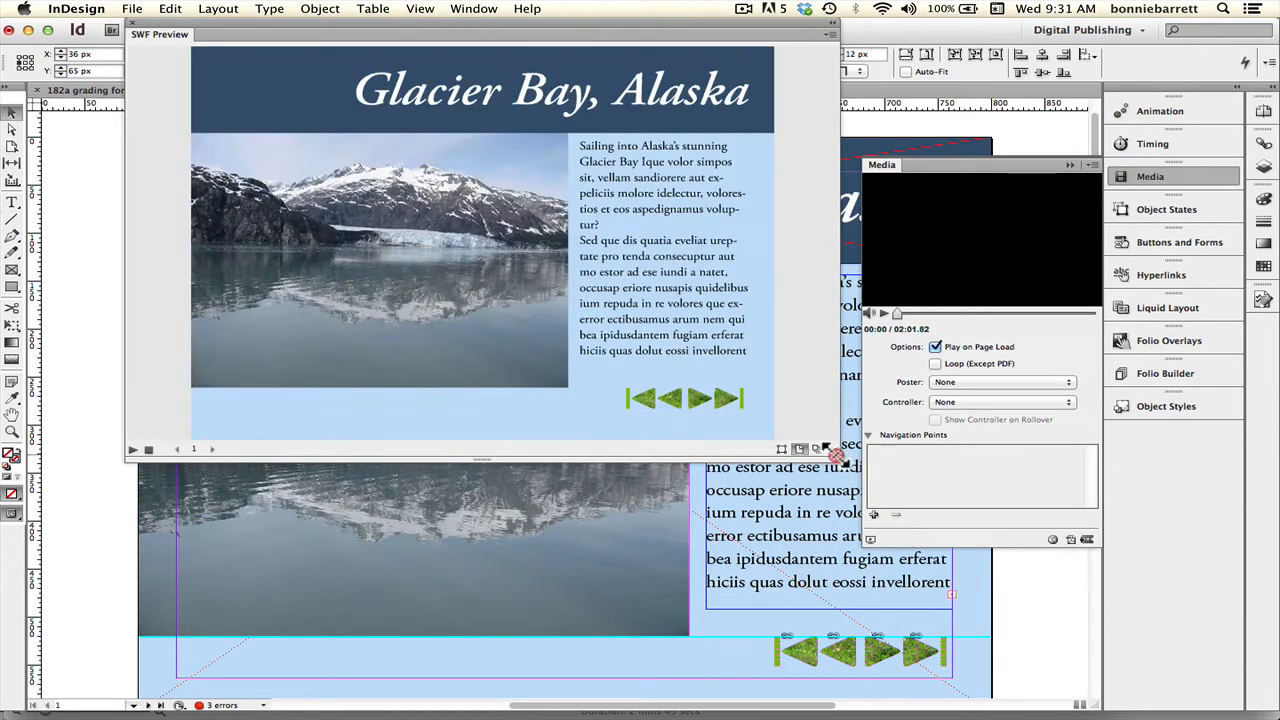
left_click_drag(835, 455, 1006, 562)
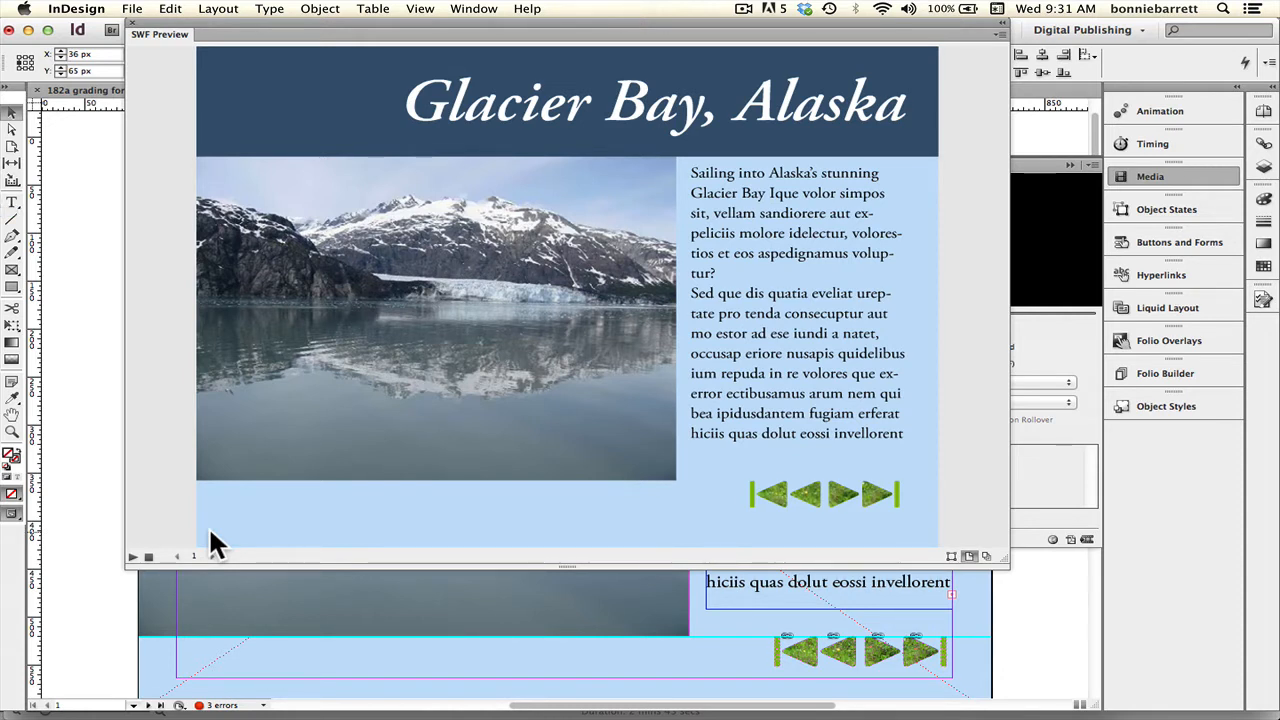
left_click(131, 33)
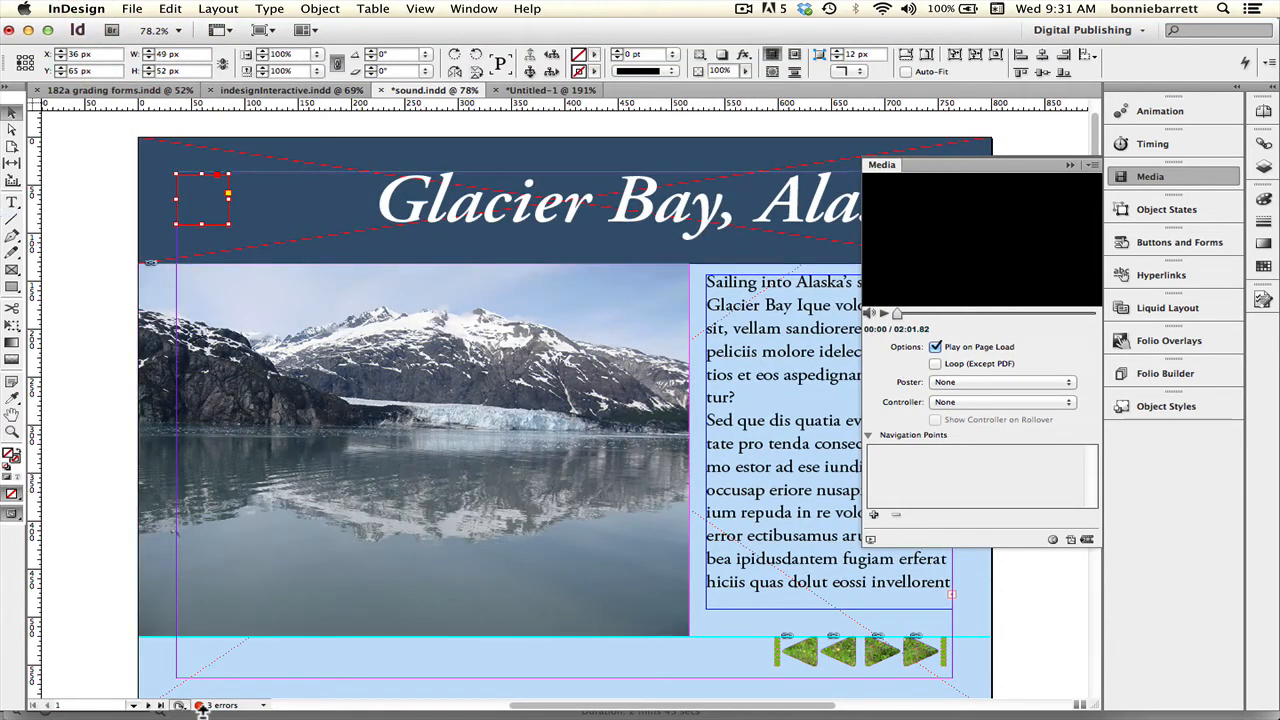
Place trainhorn.f4v on page 2's Background layer, in a frame about 74 by 63 px over the train photo's upper-left corner
left_click(133, 705)
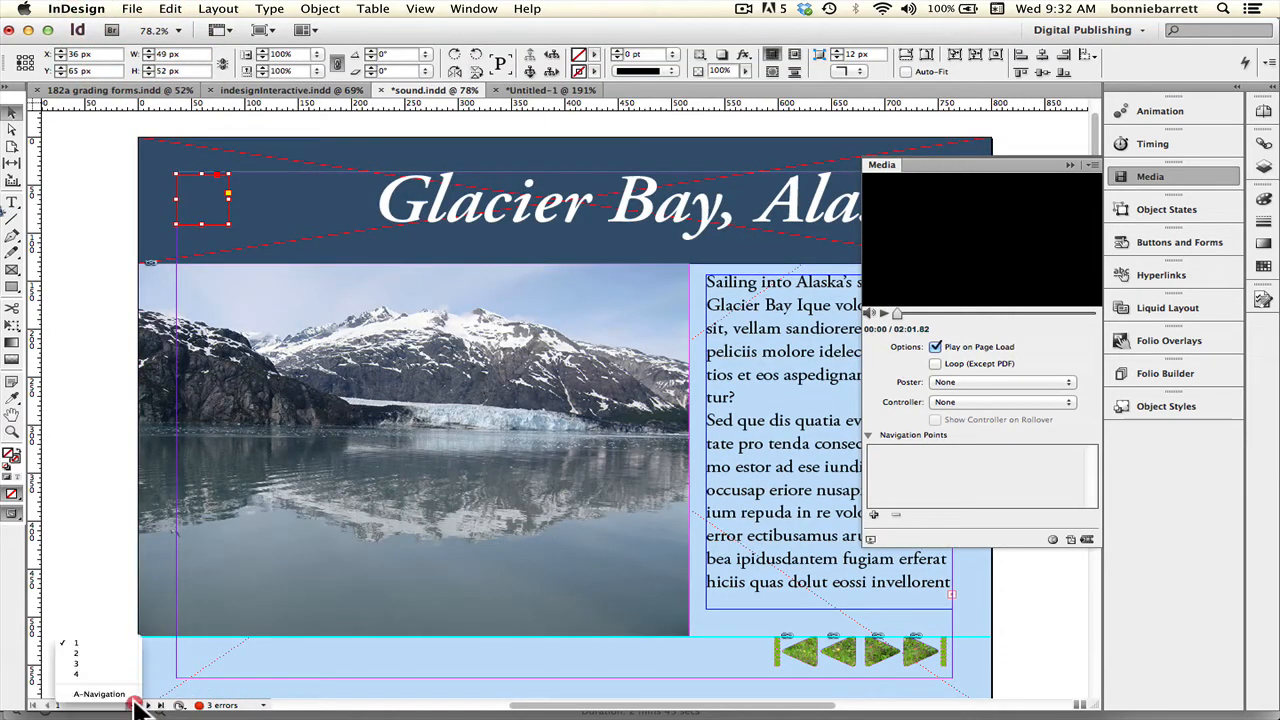
left_click(120, 653)
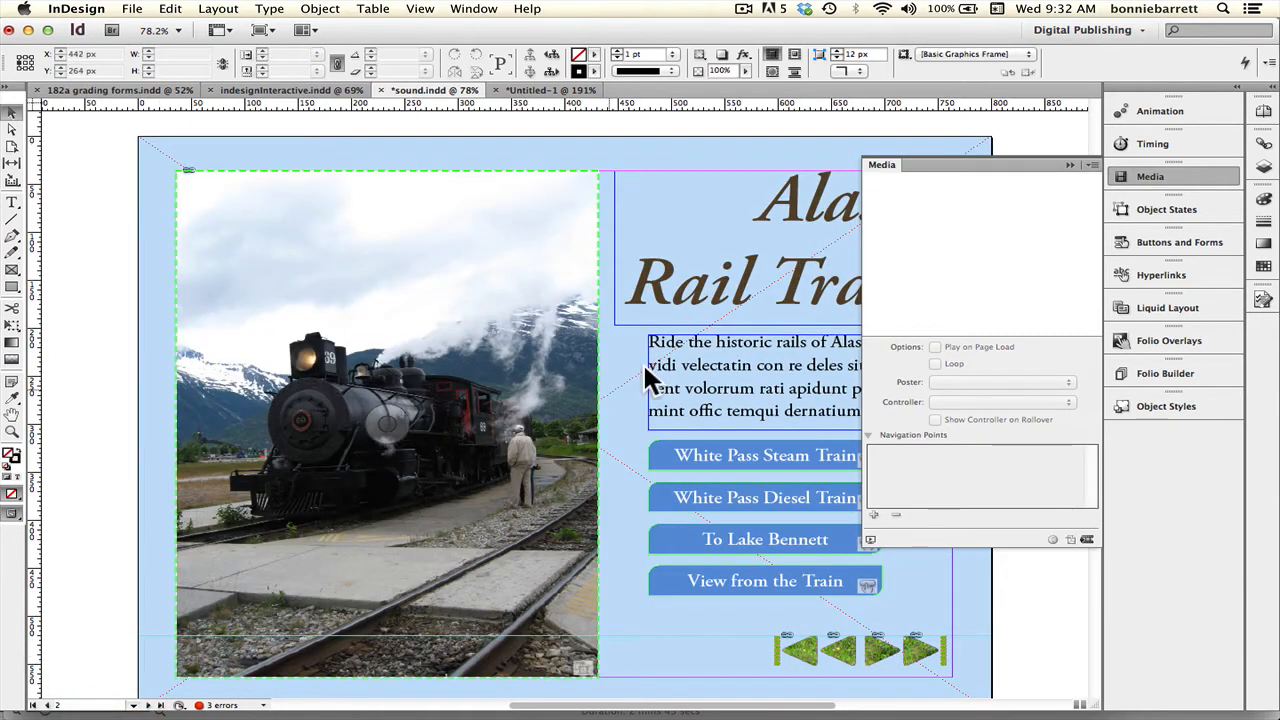
left_click(730, 205)
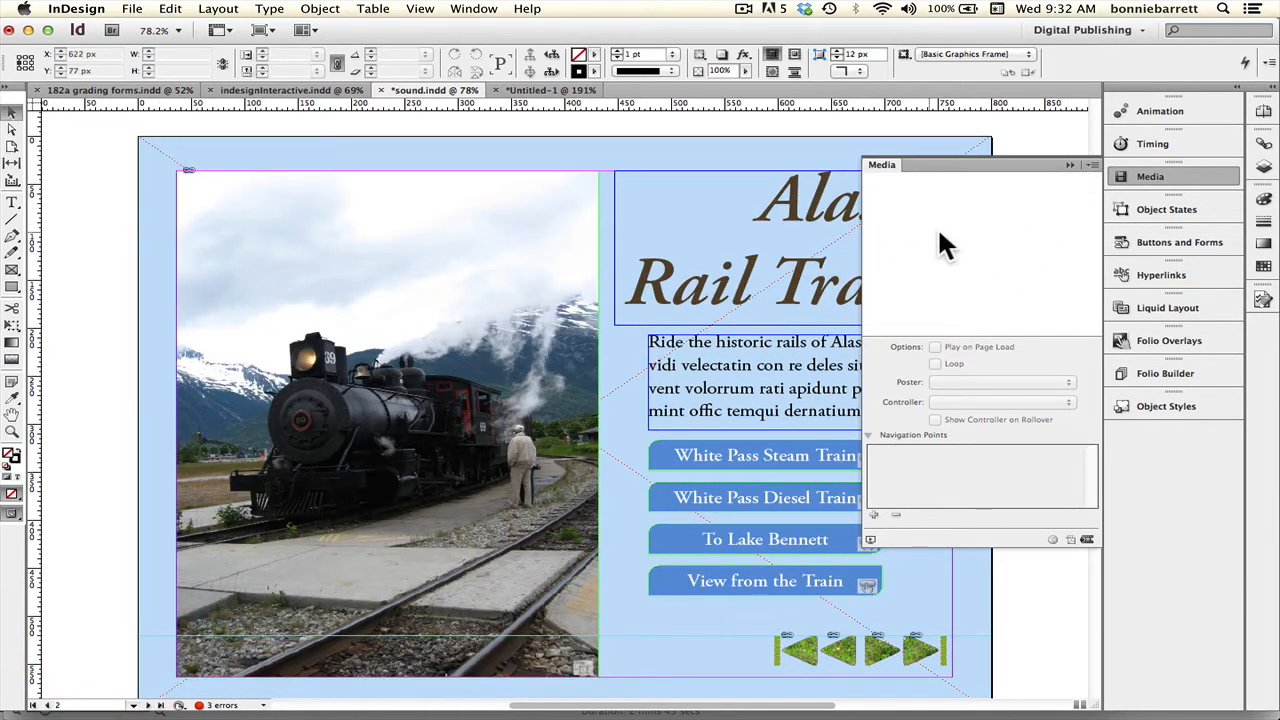
left_click(1263, 166)
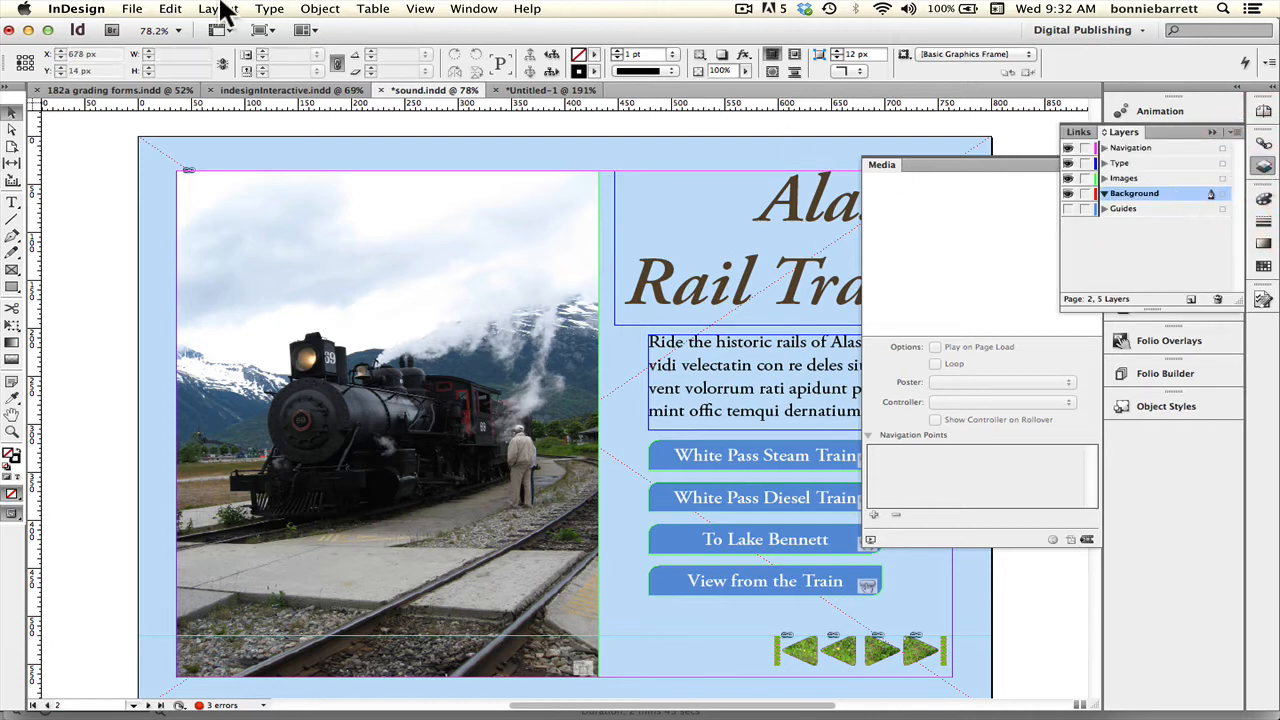
left_click(133, 10)
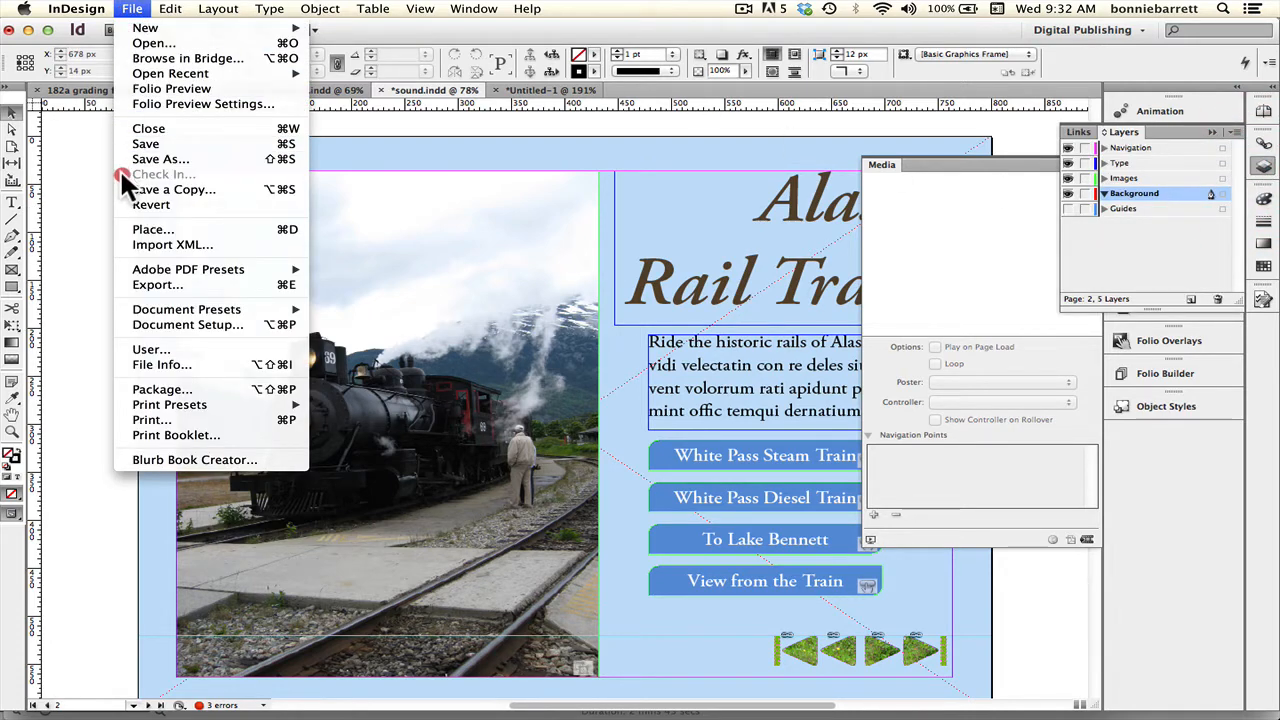
left_click(128, 226)
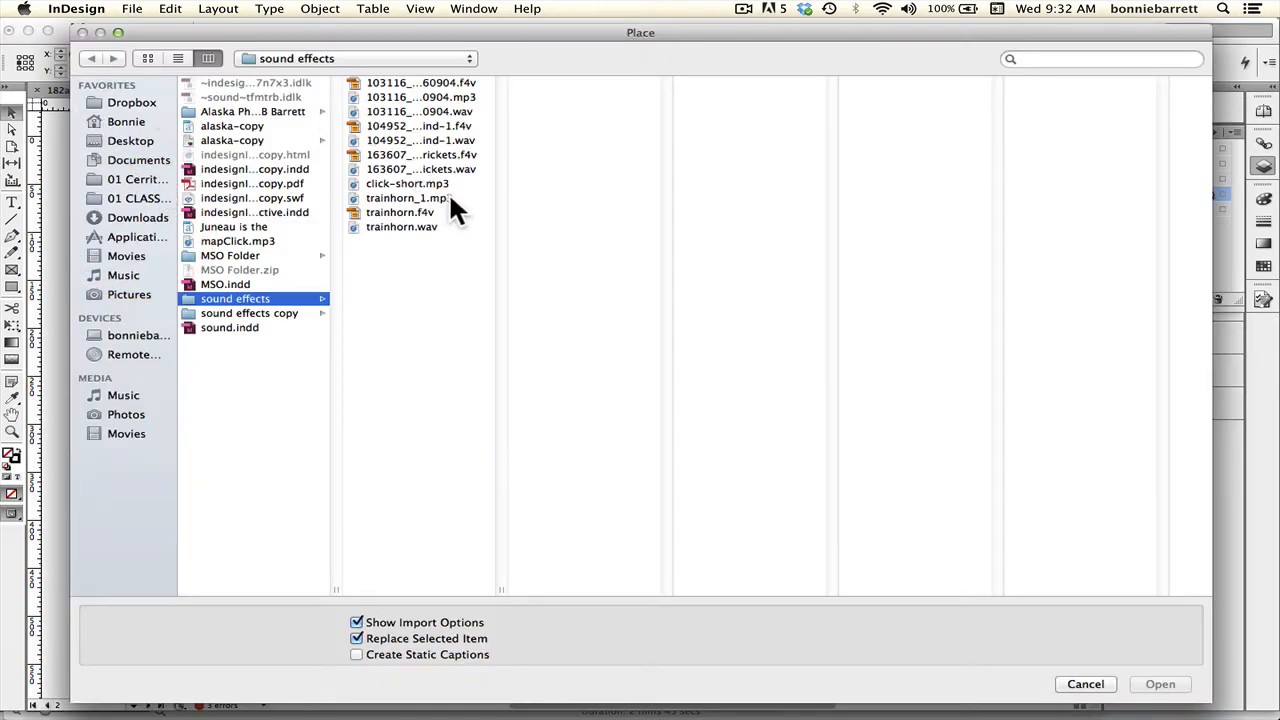
left_click(419, 213)
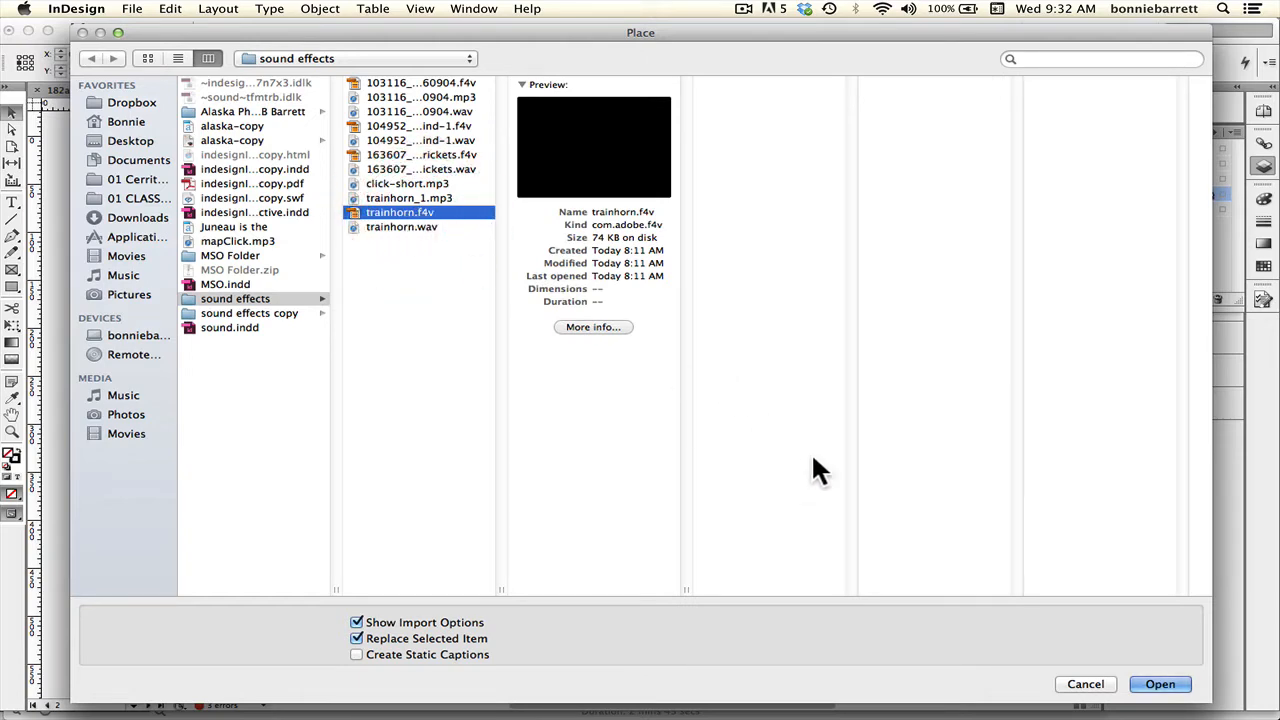
left_click(1162, 688)
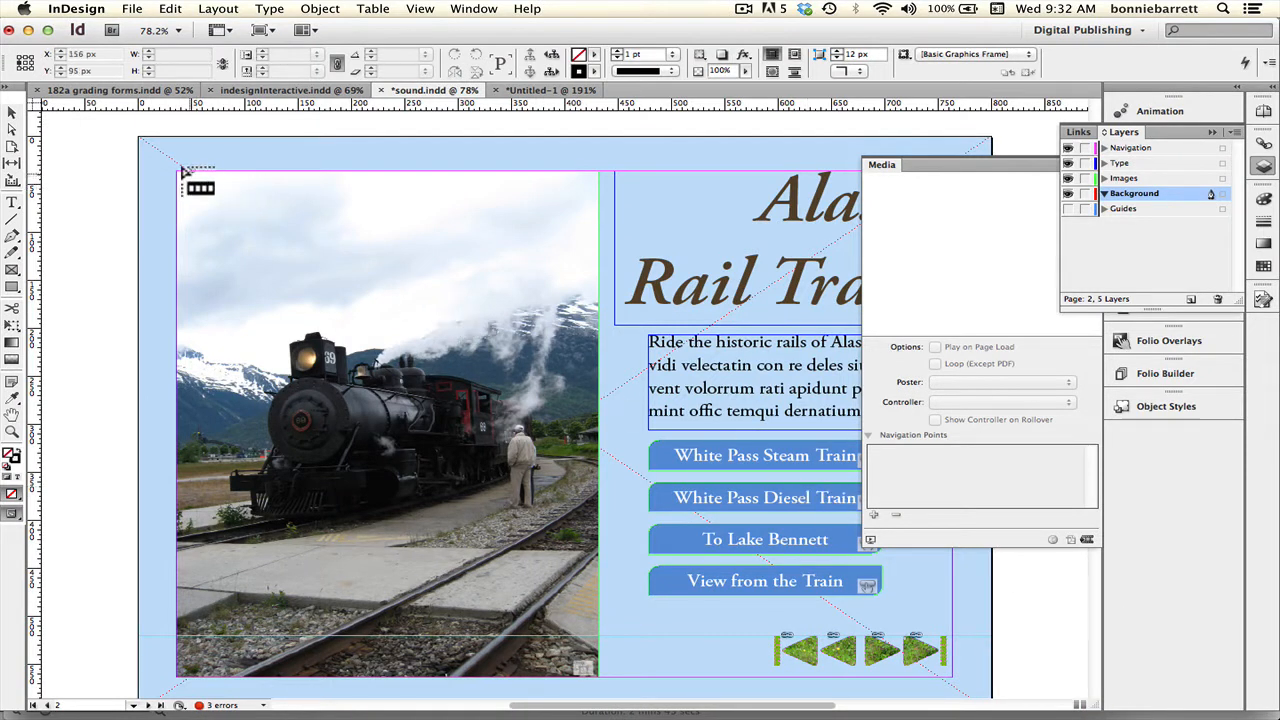
left_click_drag(191, 178, 269, 239)
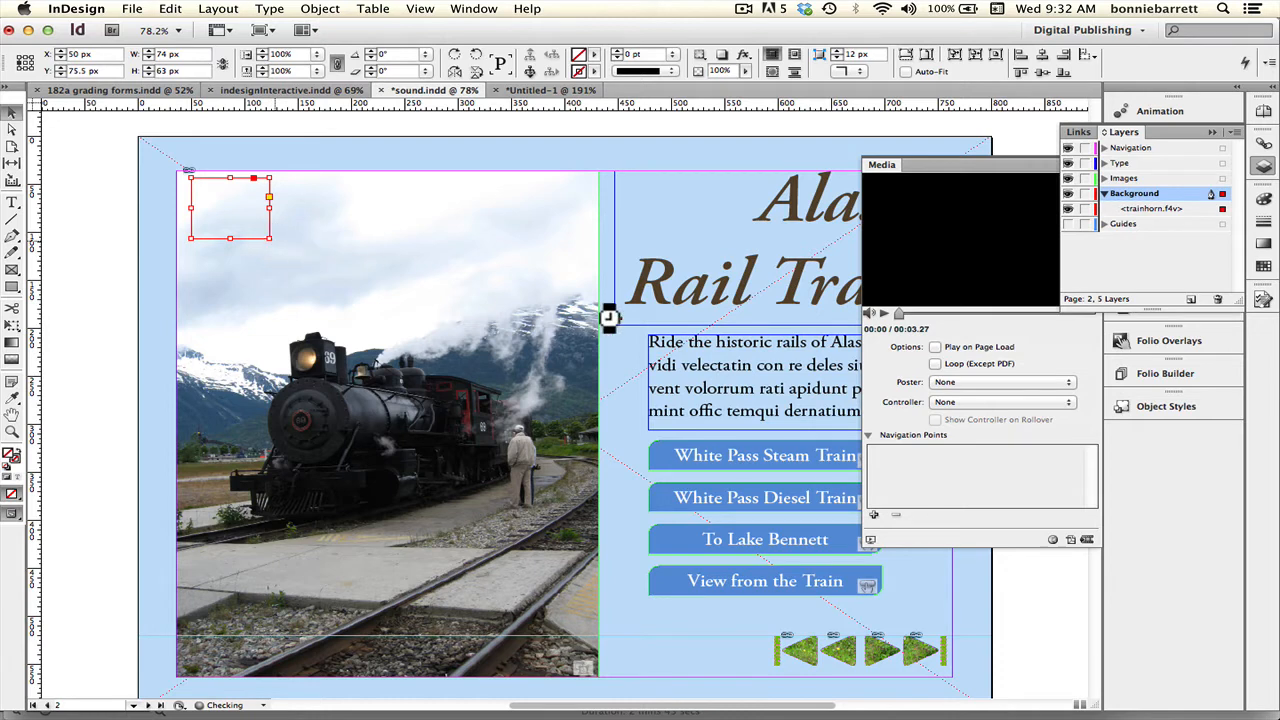
Preview the train horn sound and set it to play on page load with its poster set to None
left_click(885, 314)
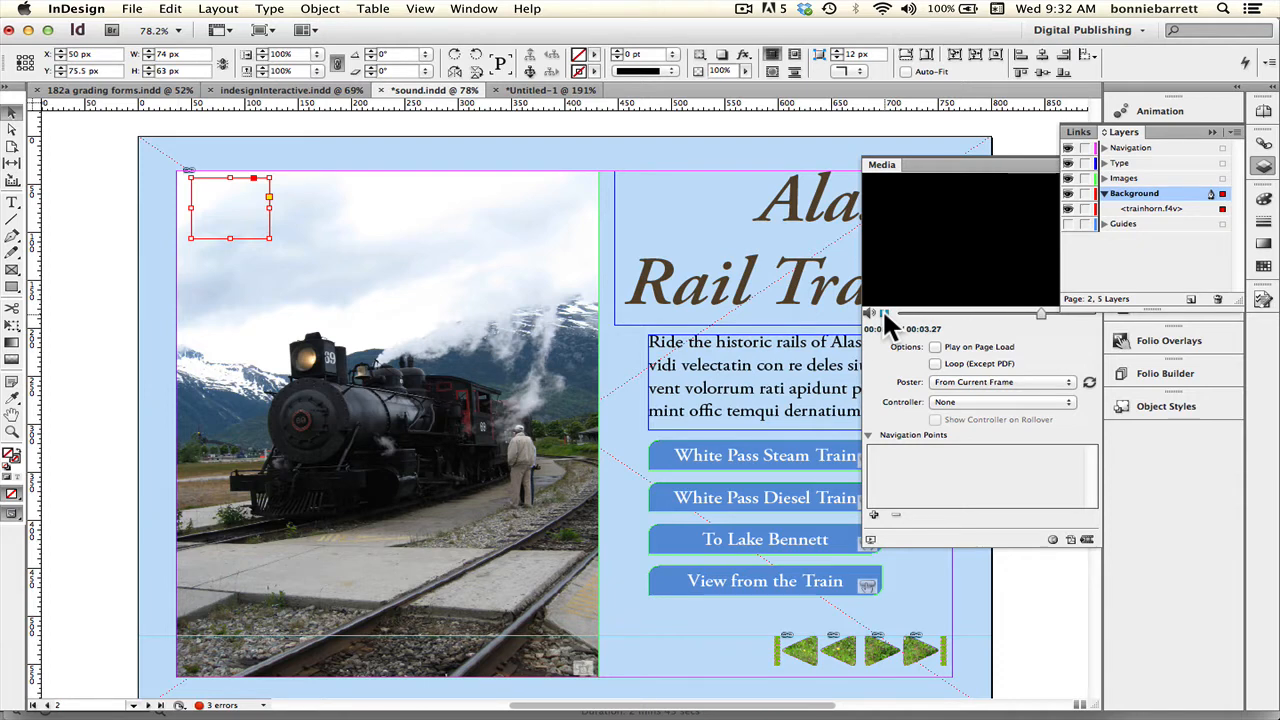
left_click(884, 314)
left_click(936, 347)
left_click(950, 382)
left_click(953, 362)
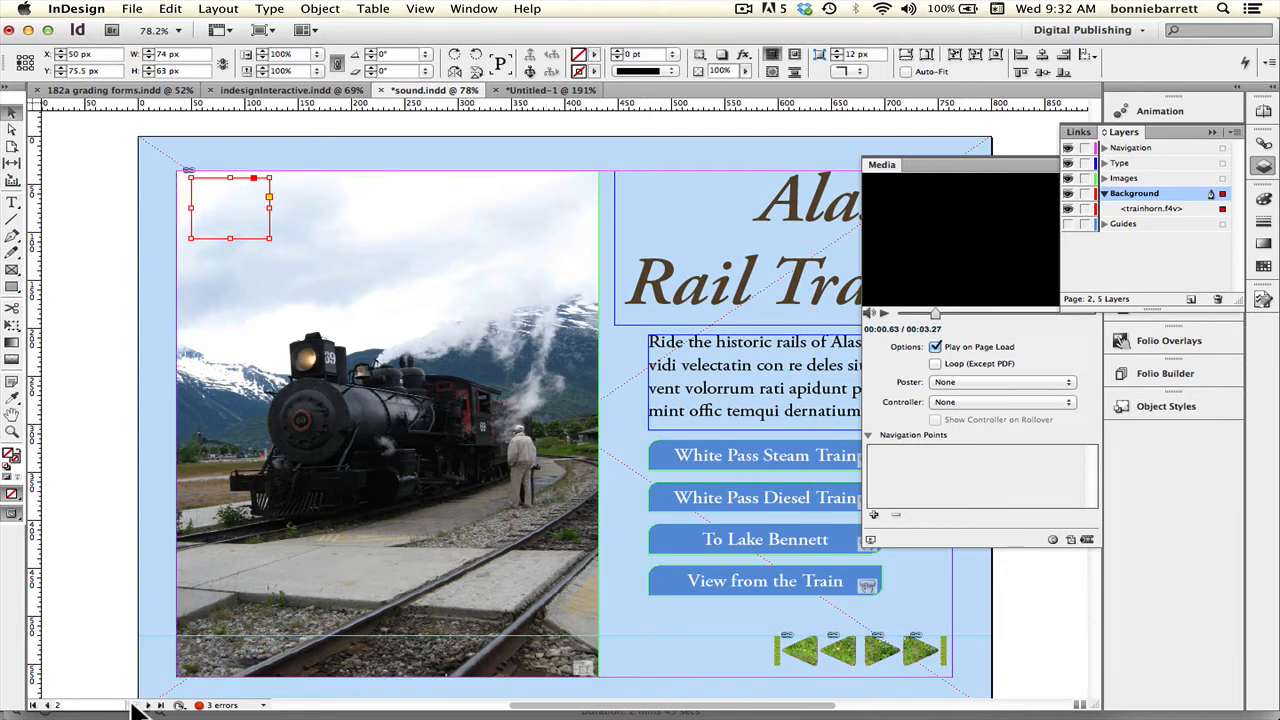
Place 104952__glaneur-de-sons__vent-wind-1.f4v on page 3, about 47 by 46 px in the title banner's upper-left corner, and move it to the bottom of the Background layer
left_click_drag(130, 705, 108, 678)
left_click(107, 663)
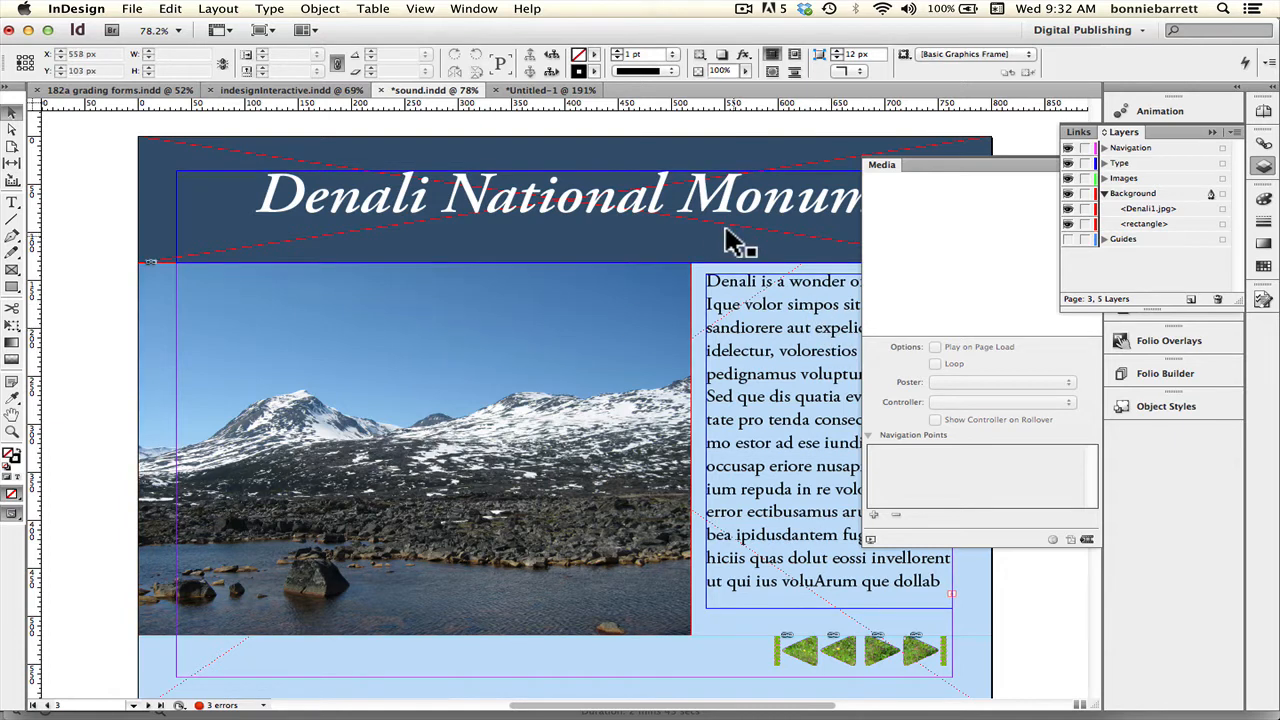
left_click(127, 8)
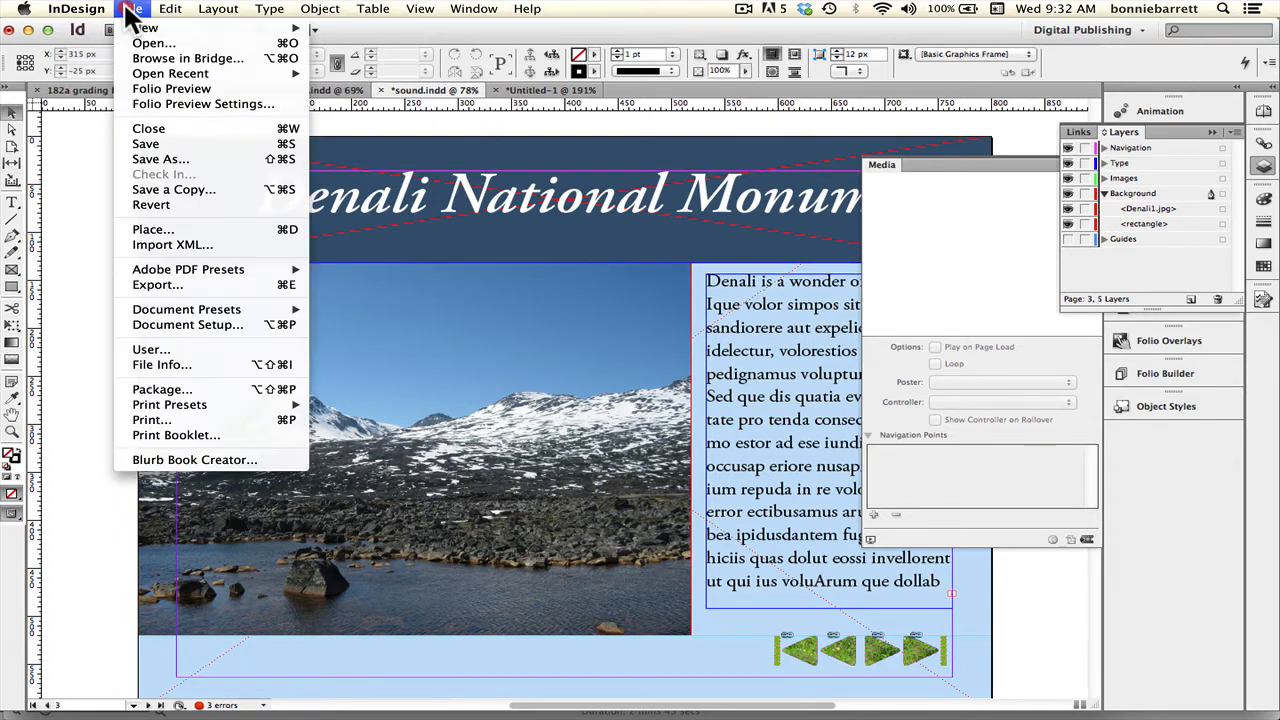
left_click(140, 228)
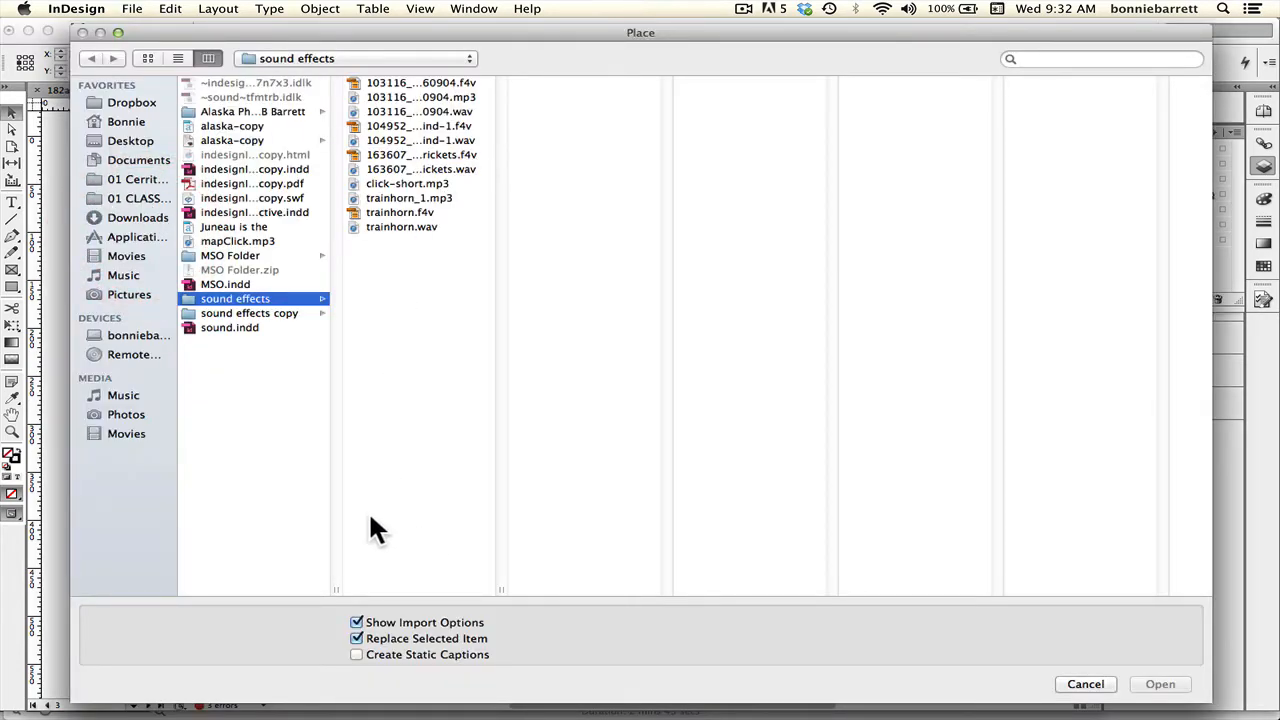
left_click_drag(500, 590, 691, 590)
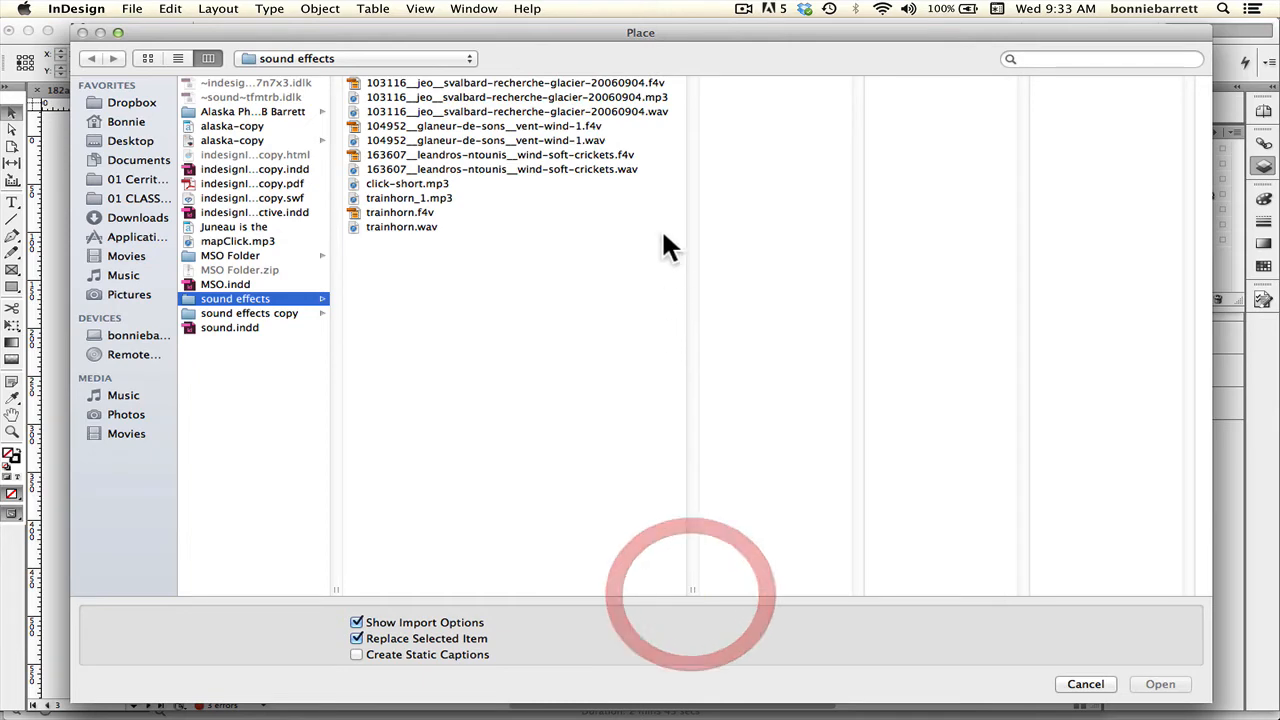
left_click(591, 125)
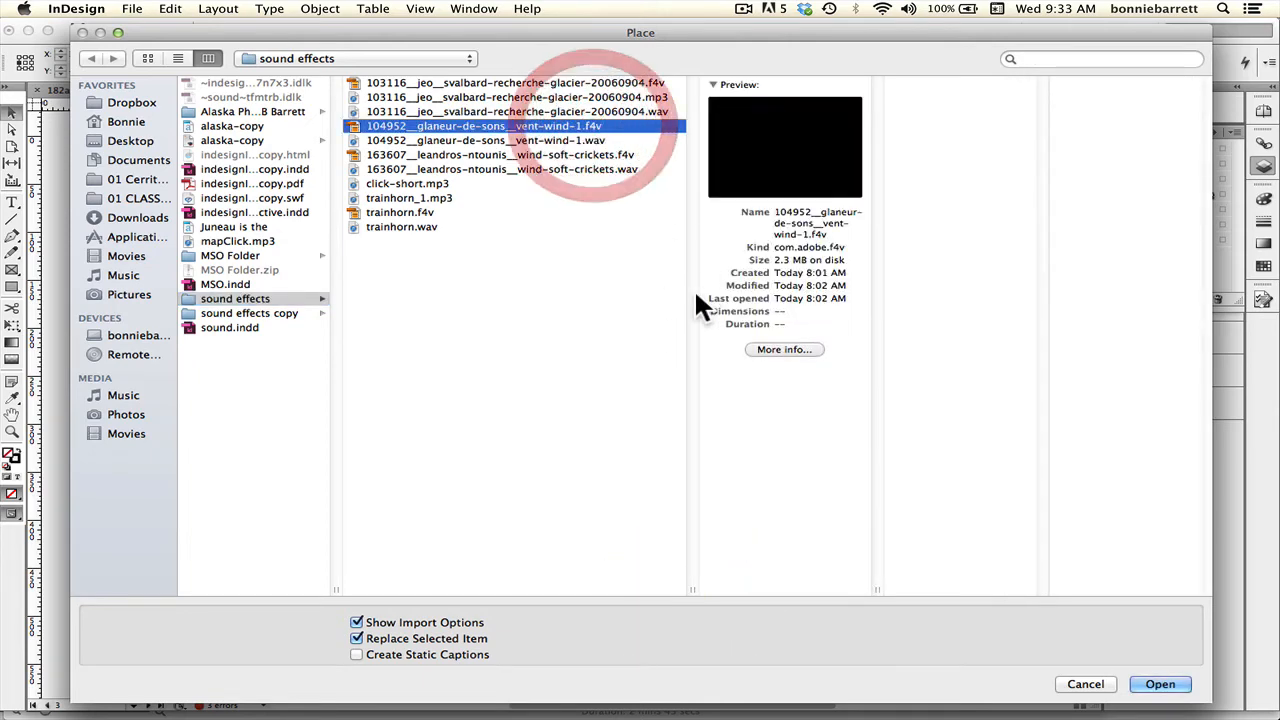
left_click(1150, 686)
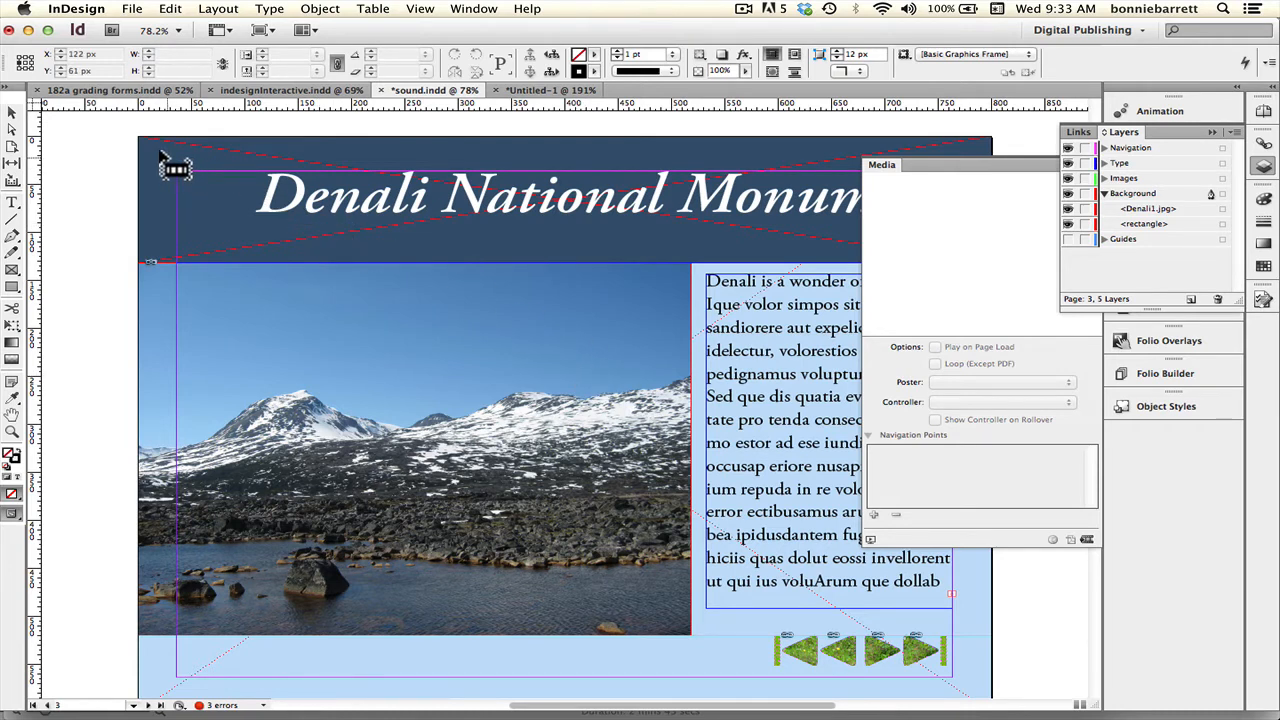
left_click_drag(167, 160, 218, 205)
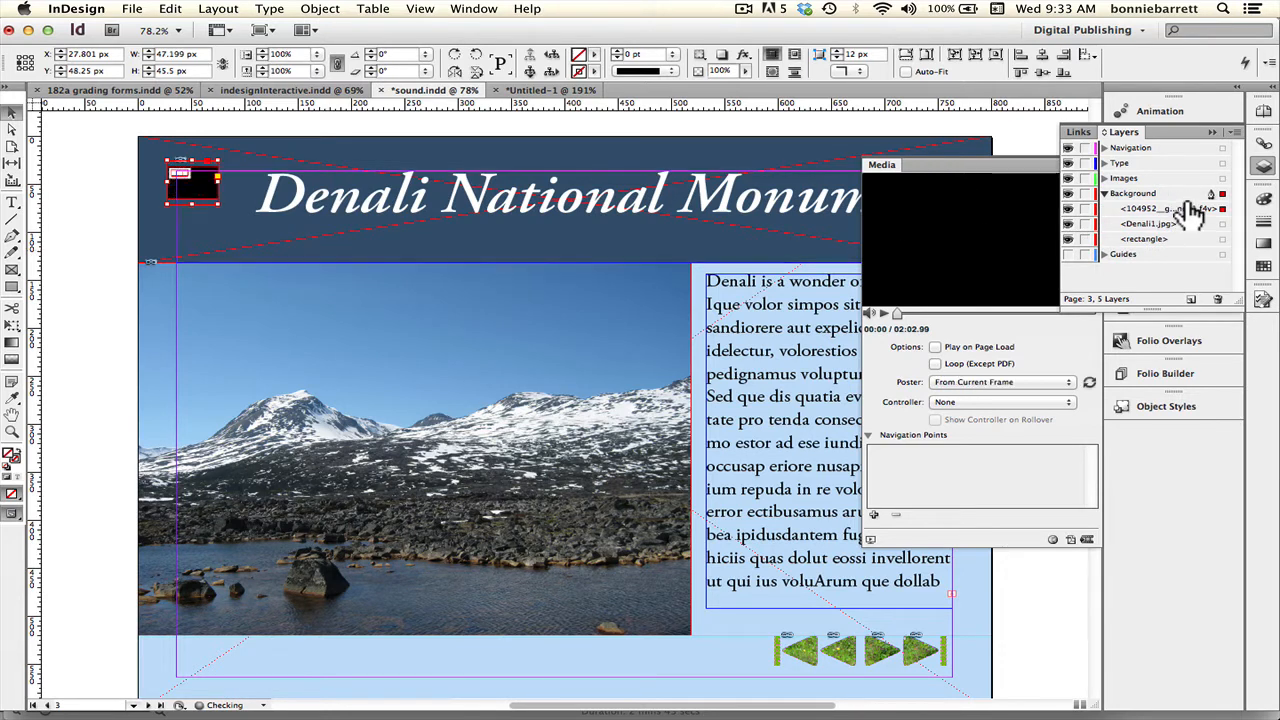
left_click_drag(1181, 208, 1180, 240)
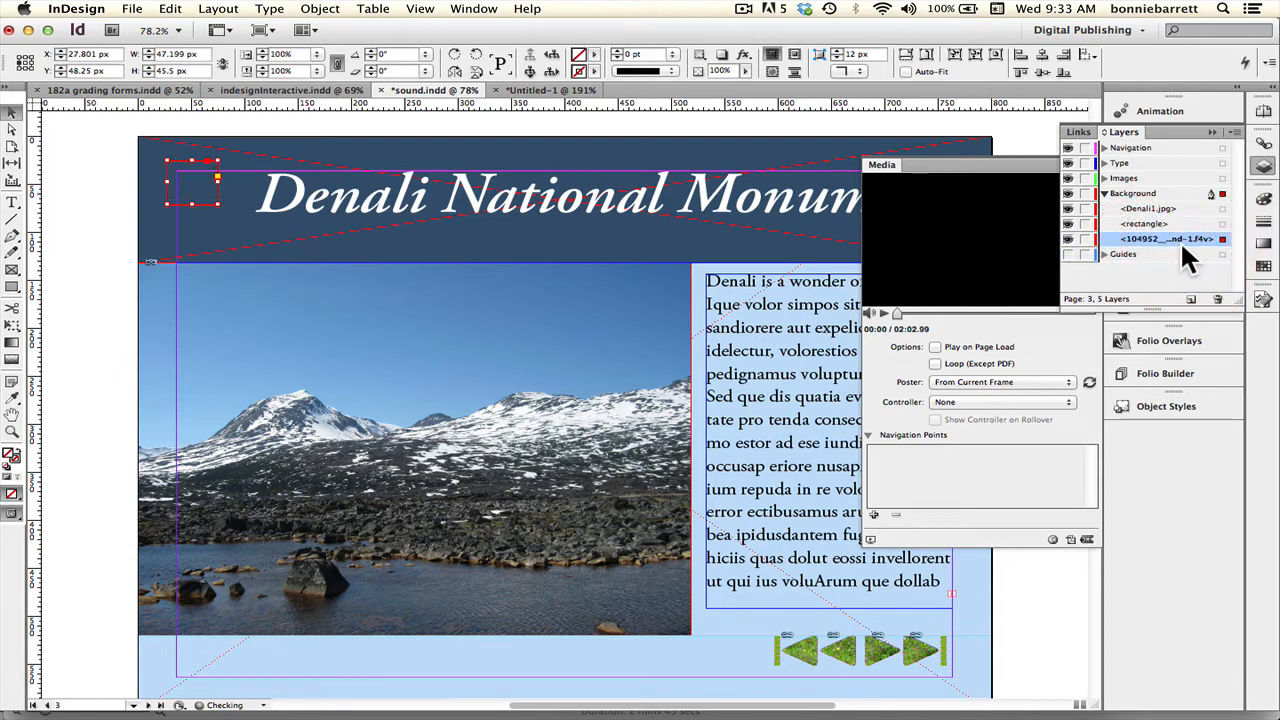
Preview the wind sound and set it to play on page load with its poster set to None
left_click(884, 313)
left_click(884, 313)
left_click(936, 345)
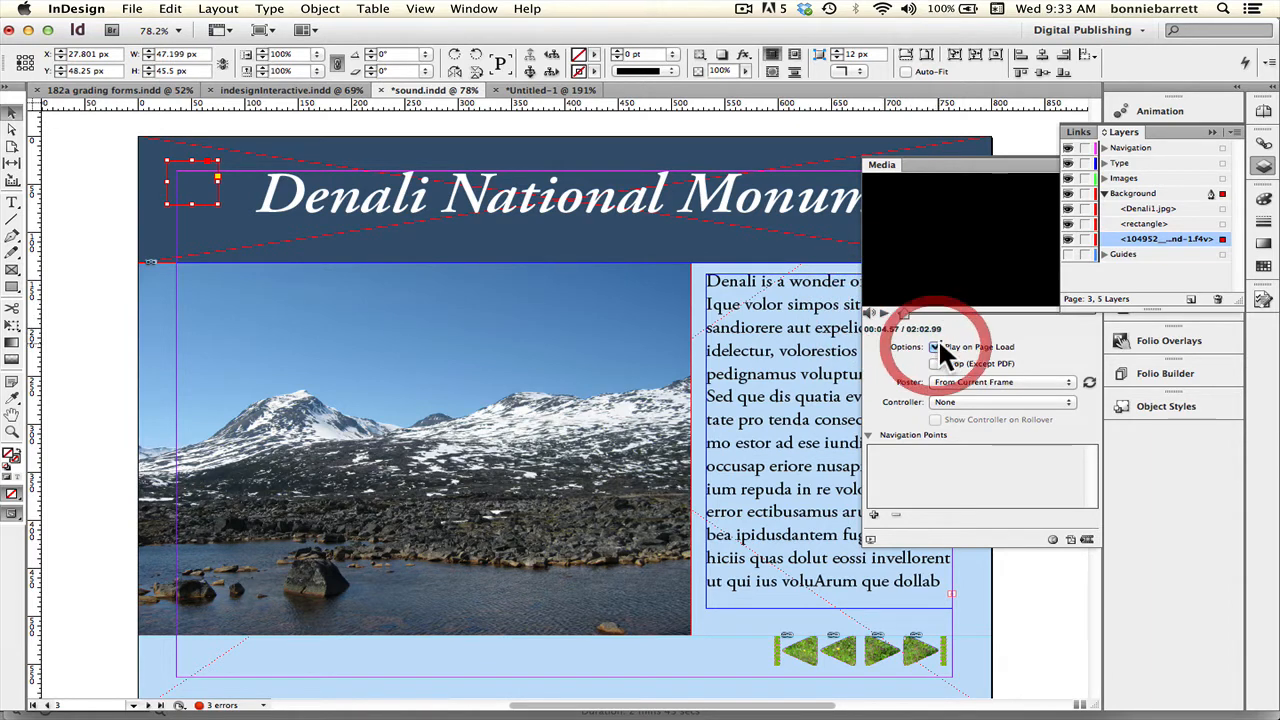
left_click(990, 383)
left_click(986, 358)
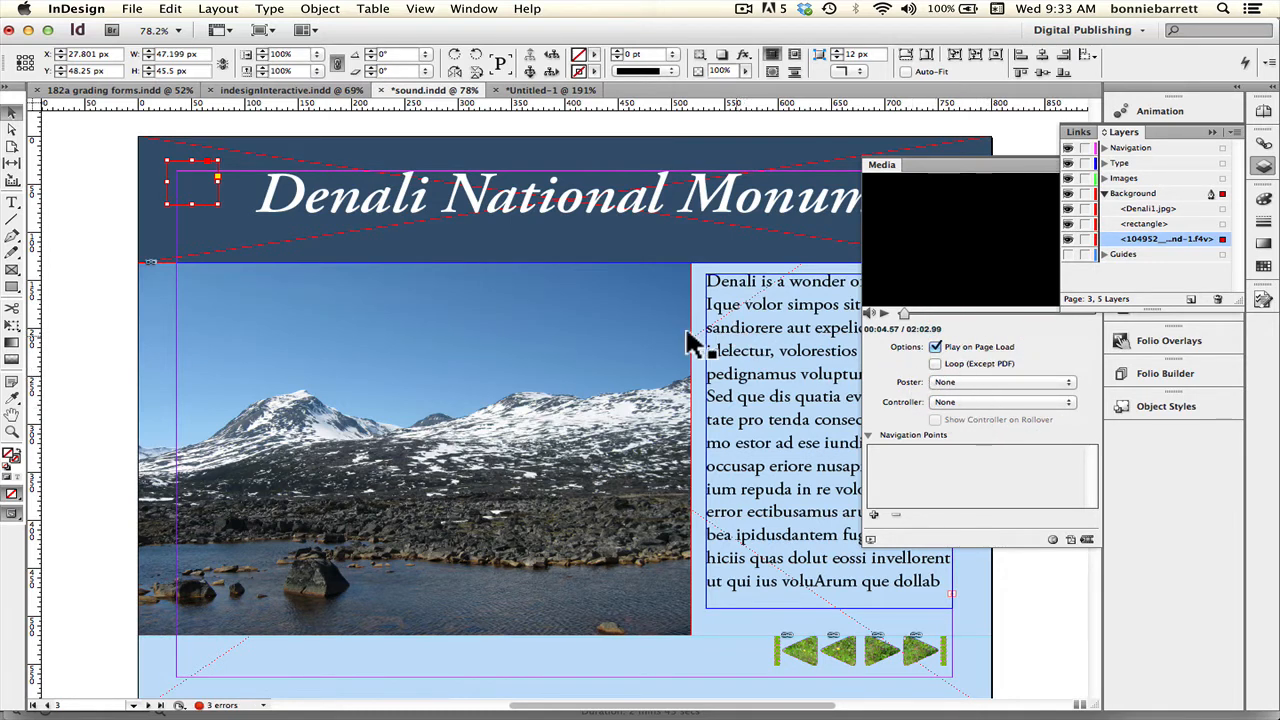
Go to page 4 and delete the click-short.mp3 sound from its Background layer
left_click(133, 705)
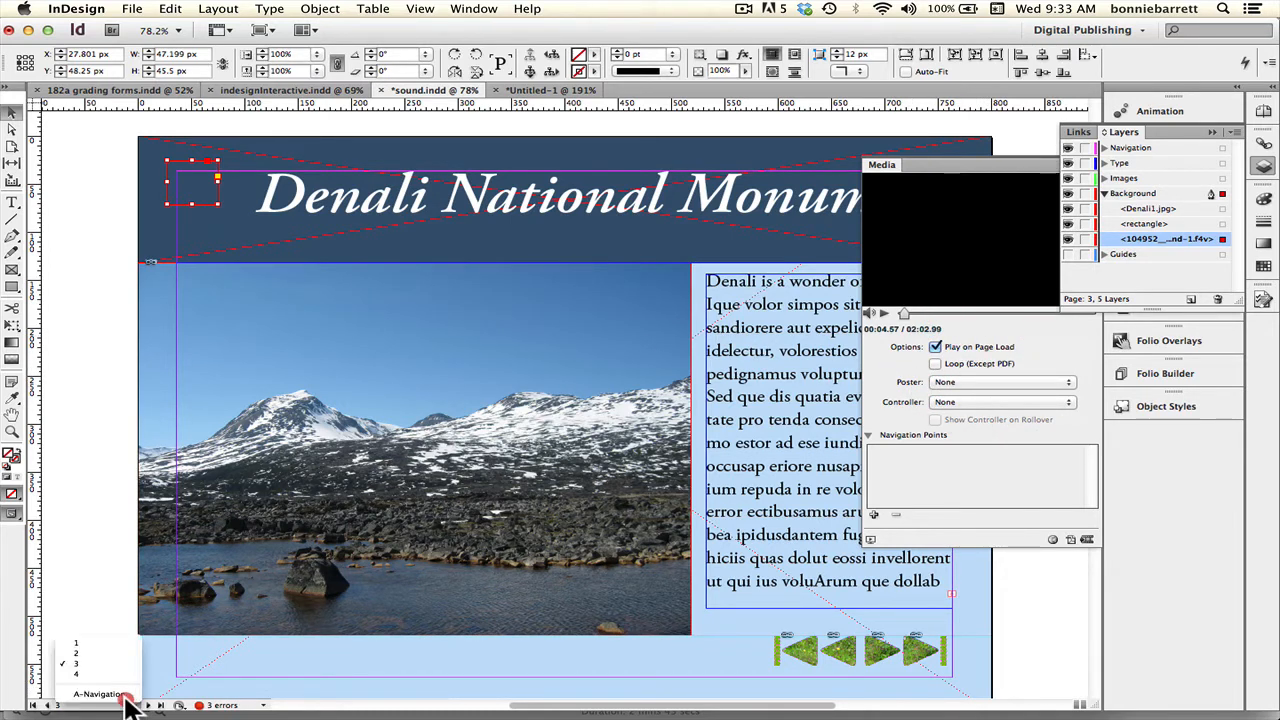
left_click(105, 678)
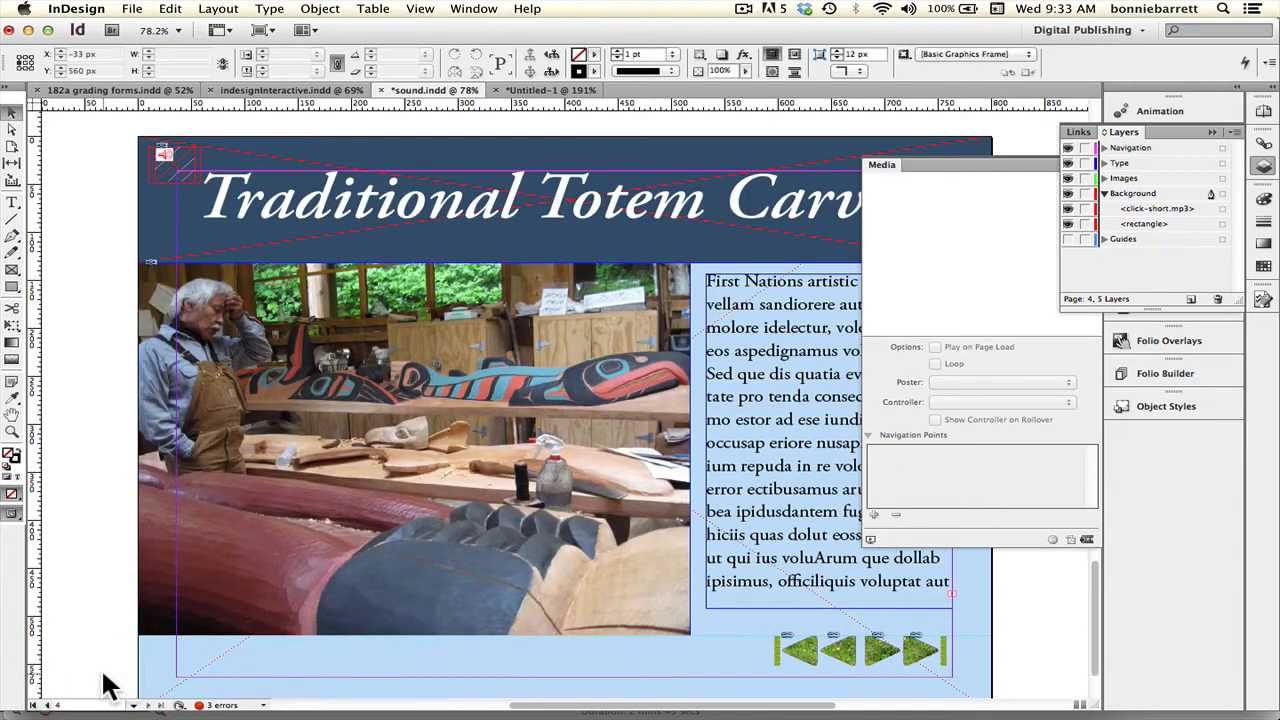
key("Delete")
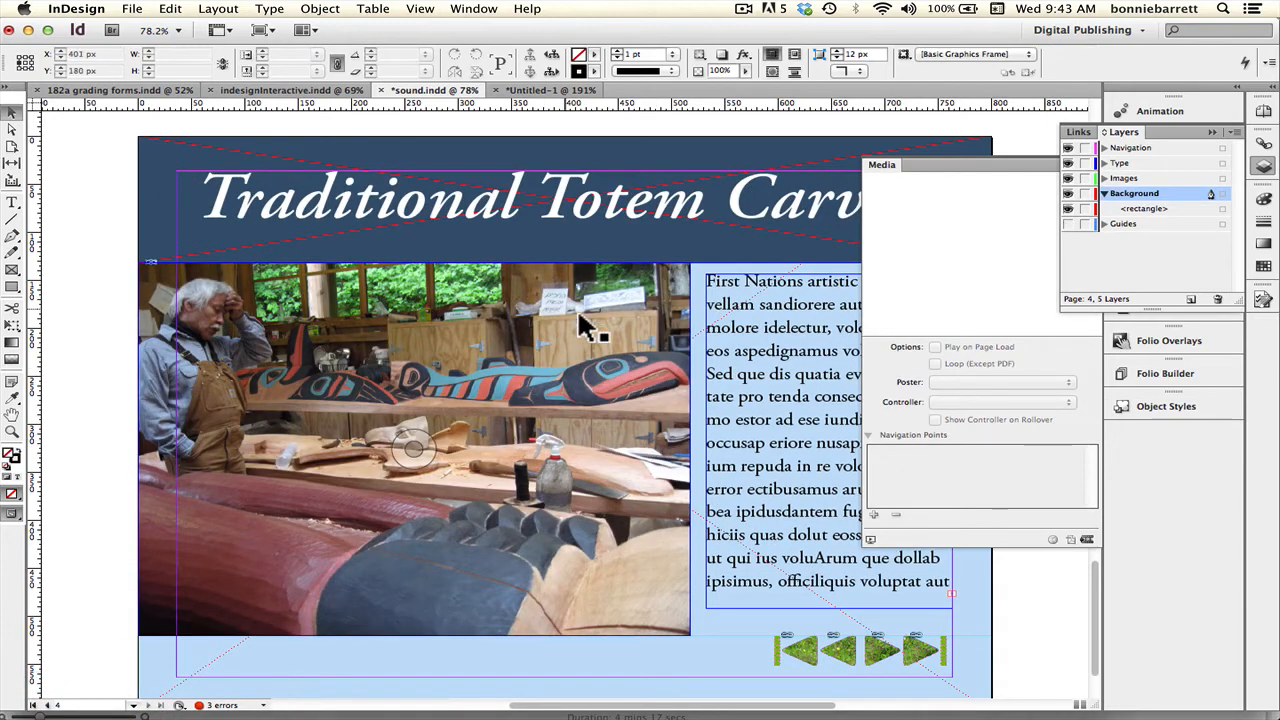
Place the 77232 birds-calling F4V sound on page 4, about 59 by 53 px in the banner's upper-left corner, and move it beneath the Background layer's rectangle
left_click(132, 9)
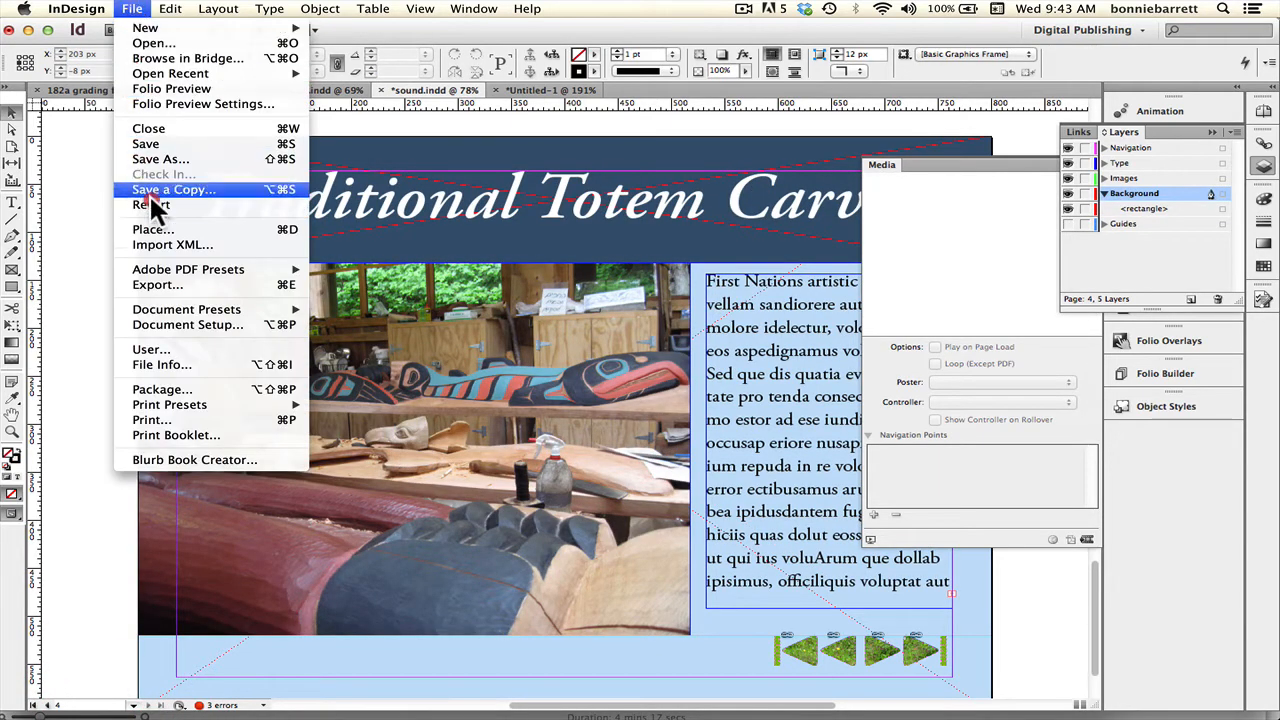
left_click(160, 229)
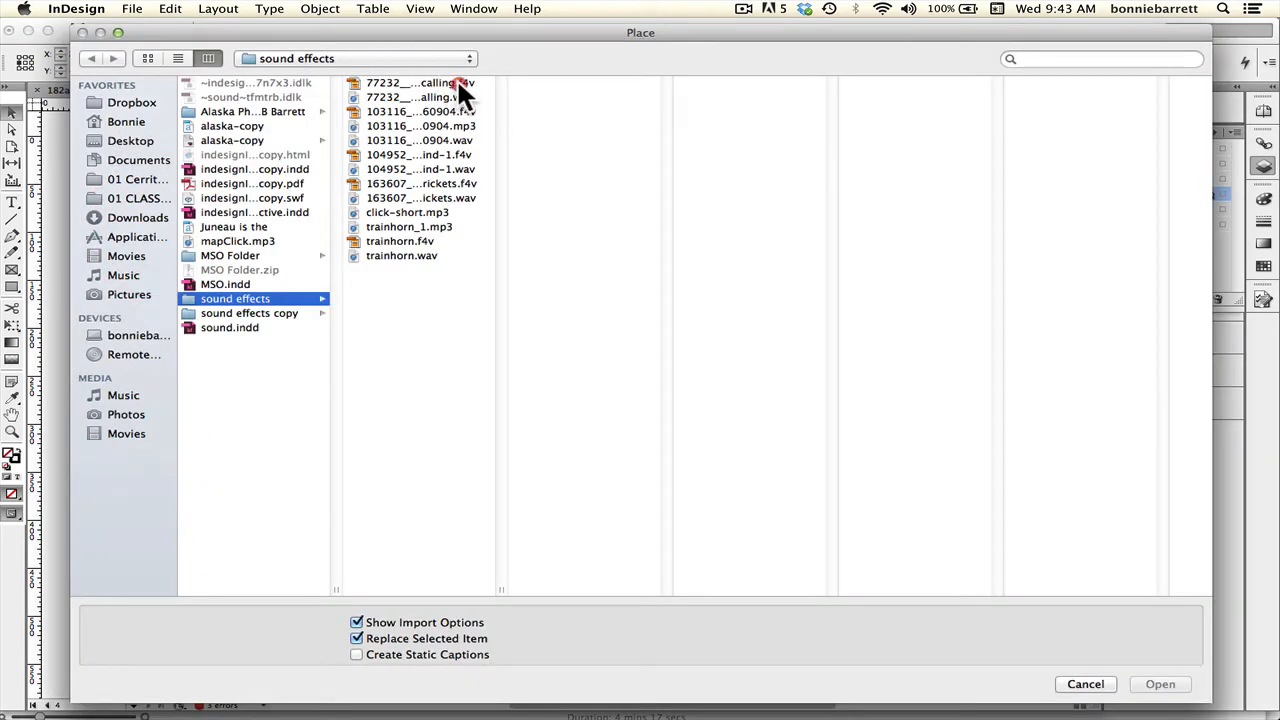
left_click(457, 82)
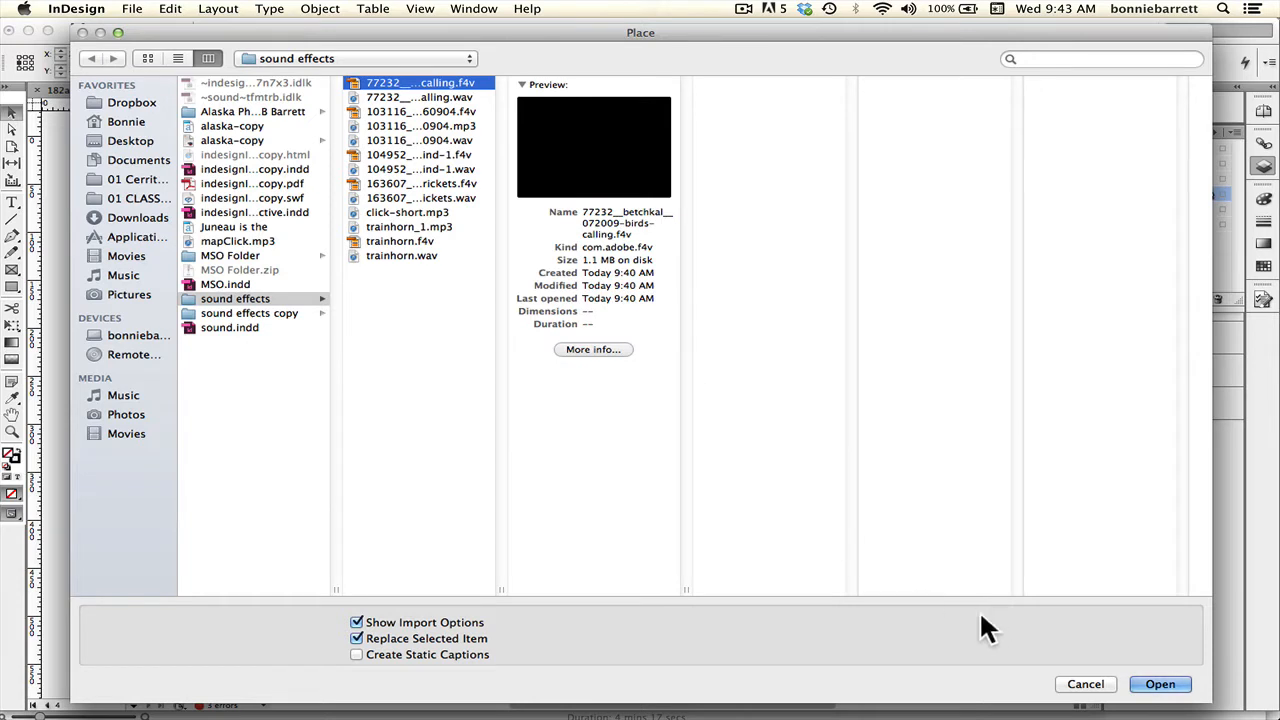
left_click(1152, 684)
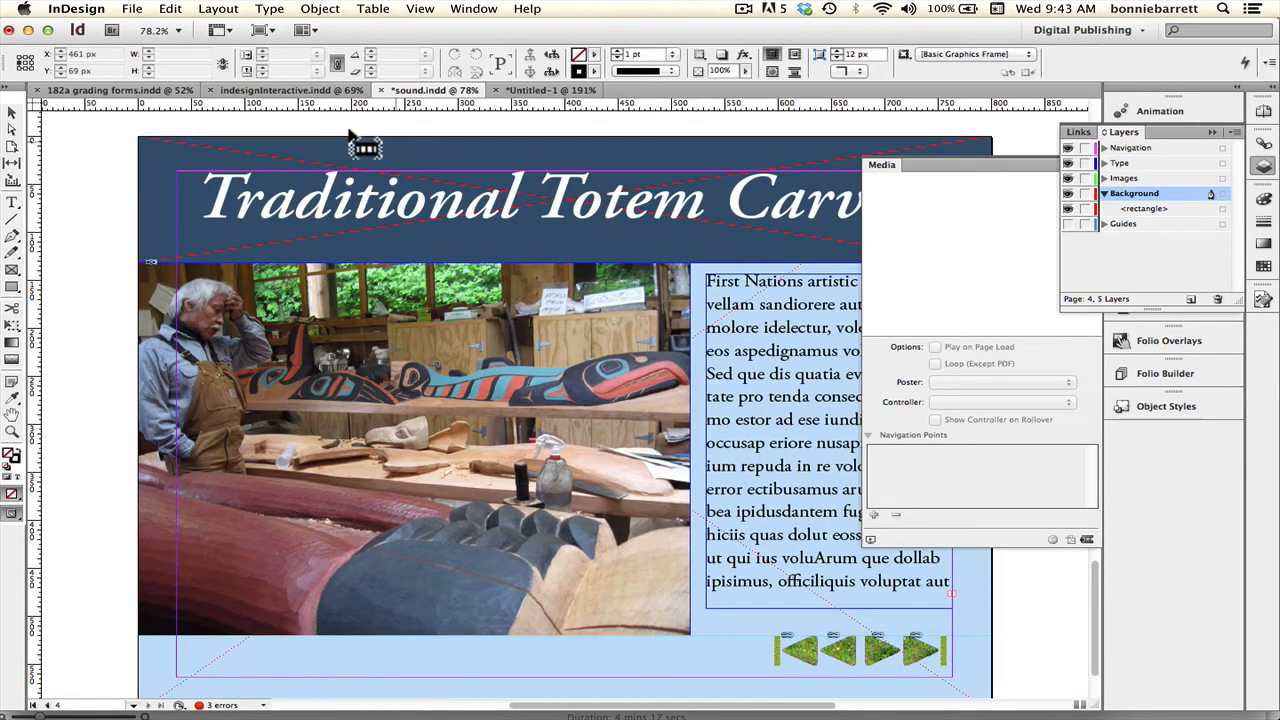
left_click_drag(167, 152, 232, 205)
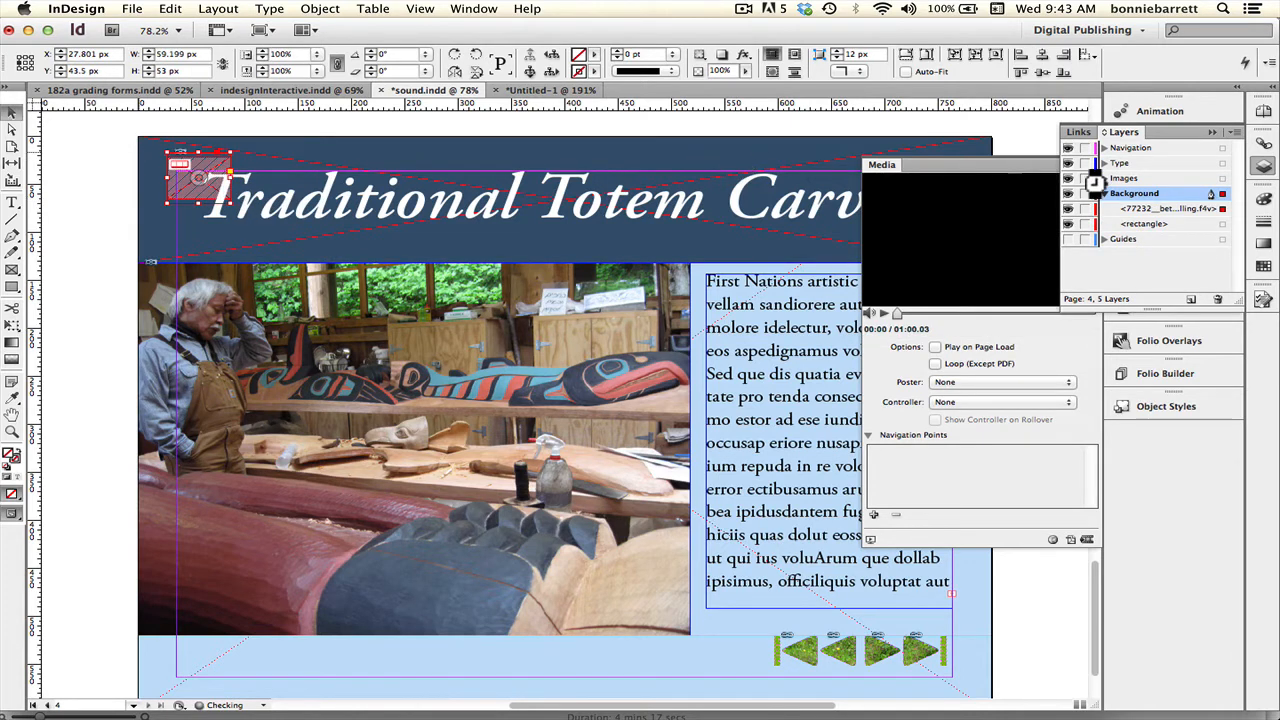
left_click(1168, 209)
left_click_drag(1168, 210, 1171, 230)
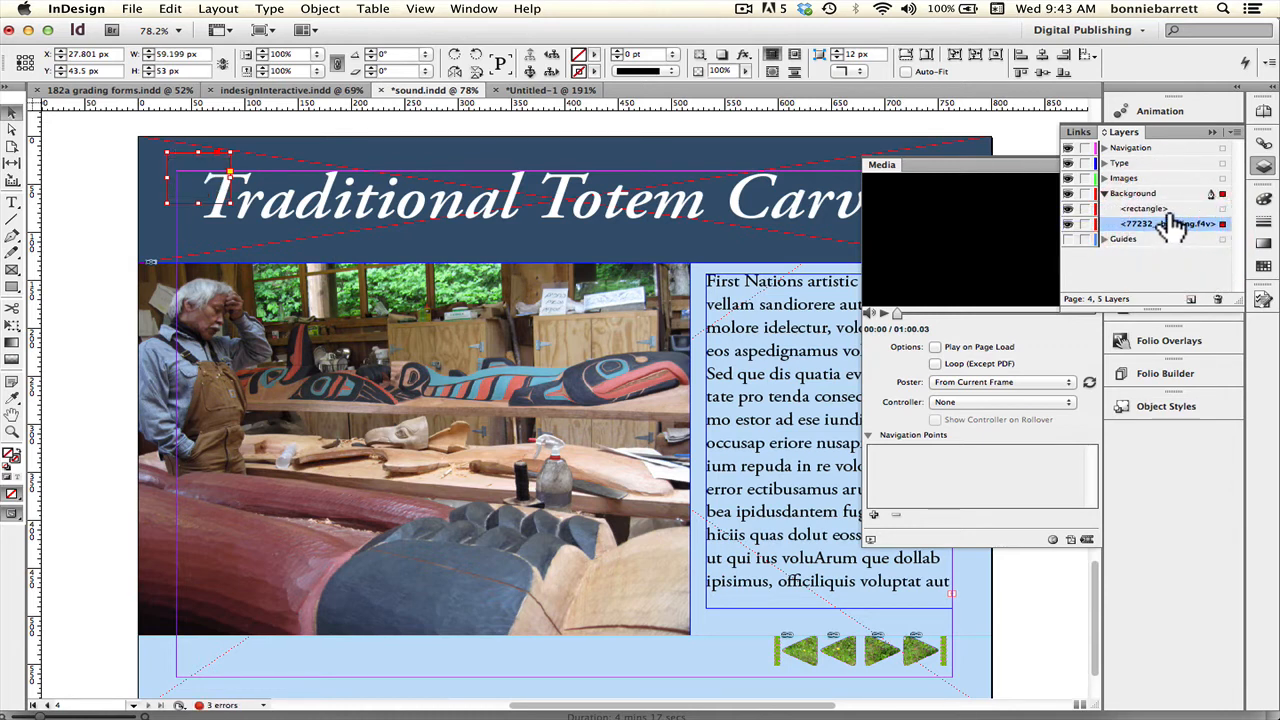
Preview the birds-calling sound and set it to play on page load with its poster set to None
left_click(882, 312)
left_click(882, 311)
left_click(935, 345)
left_click(966, 381)
left_click(962, 360)
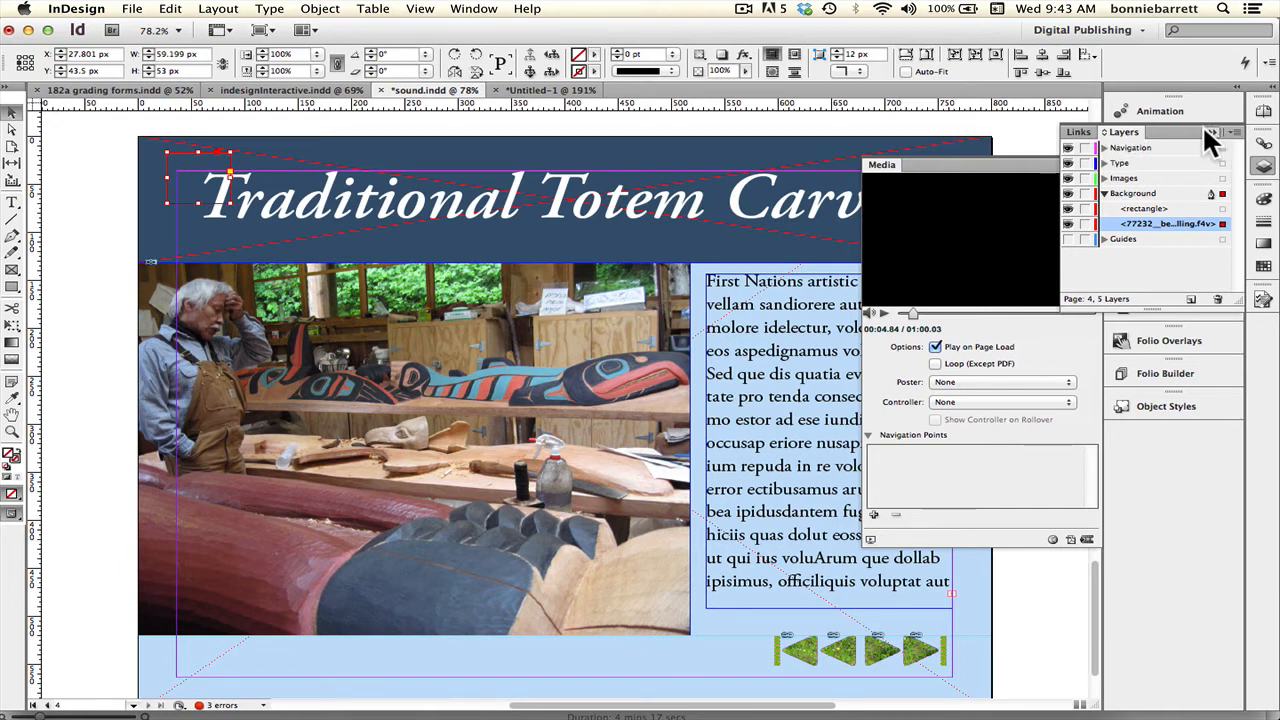
Review the document's linked media files and start an SWF preview of the whole document
left_click(1264, 144)
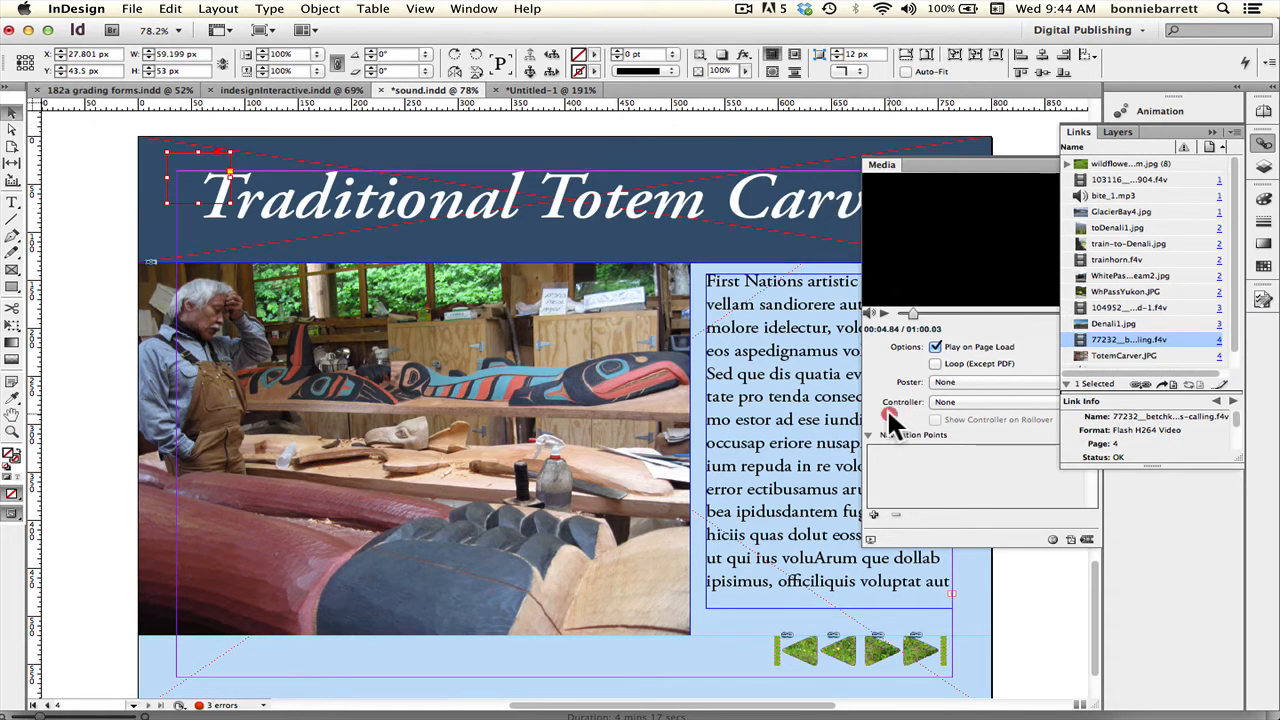
left_click(873, 540)
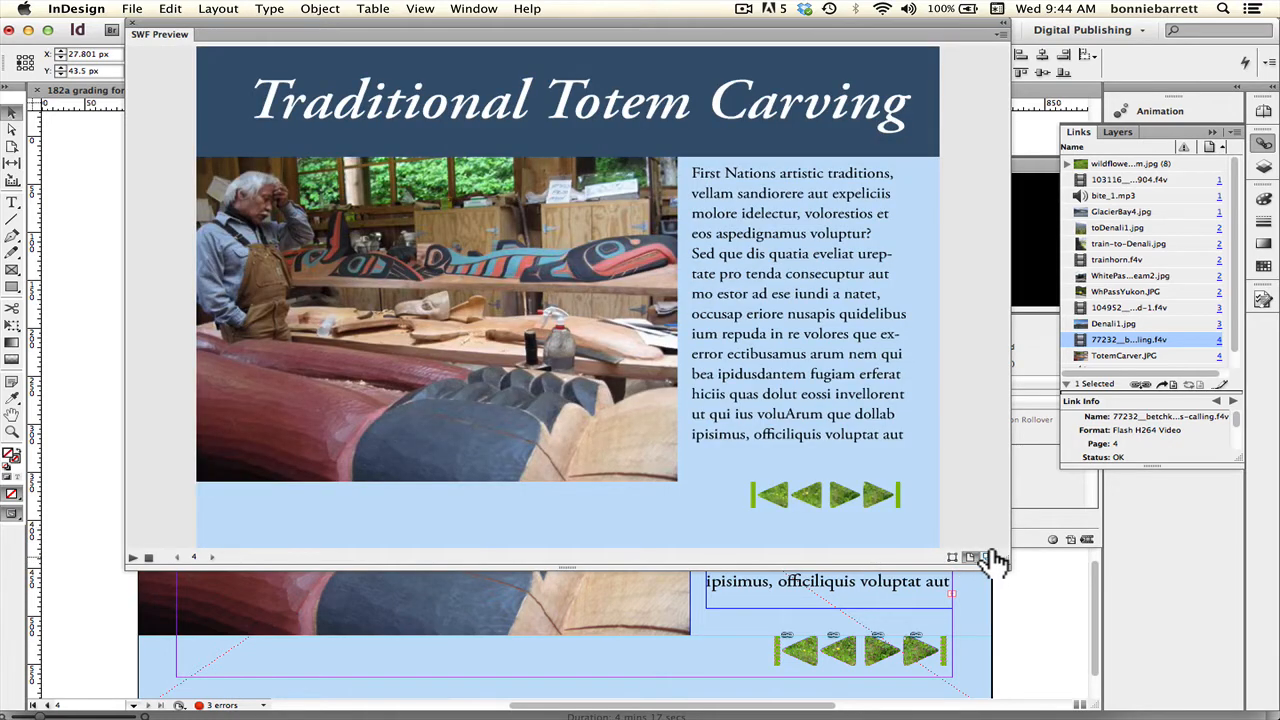
left_click(989, 557)
left_click(133, 556)
Test the sounds on pages 1 to 4 with the document's navigation arrows, return to page 1, and close the preview
left_click(768, 490)
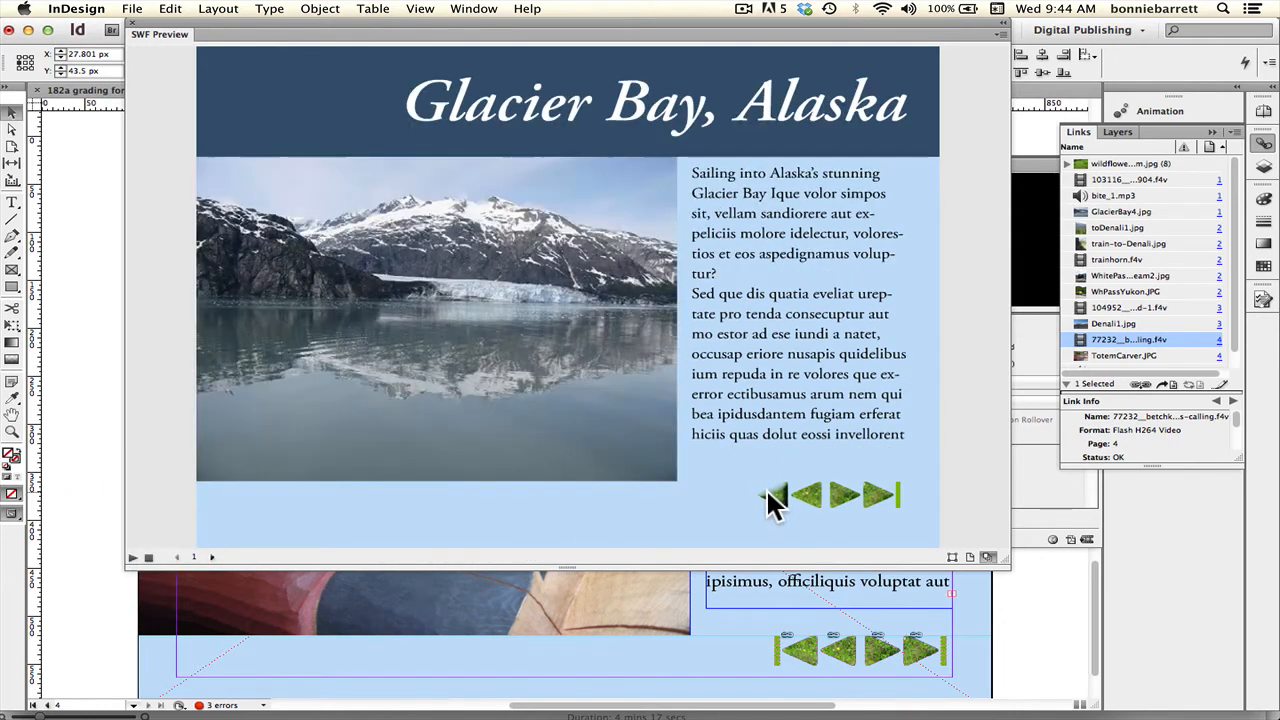
left_click(769, 490)
left_click(840, 490)
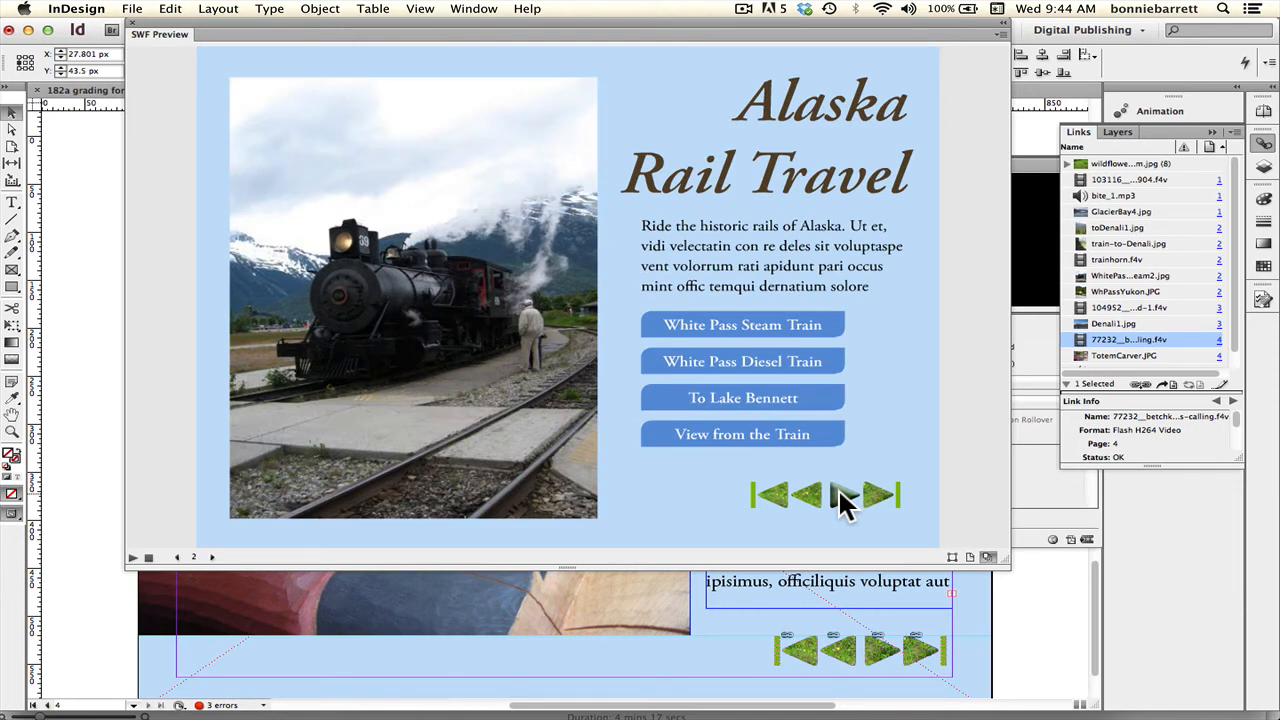
left_click(838, 490)
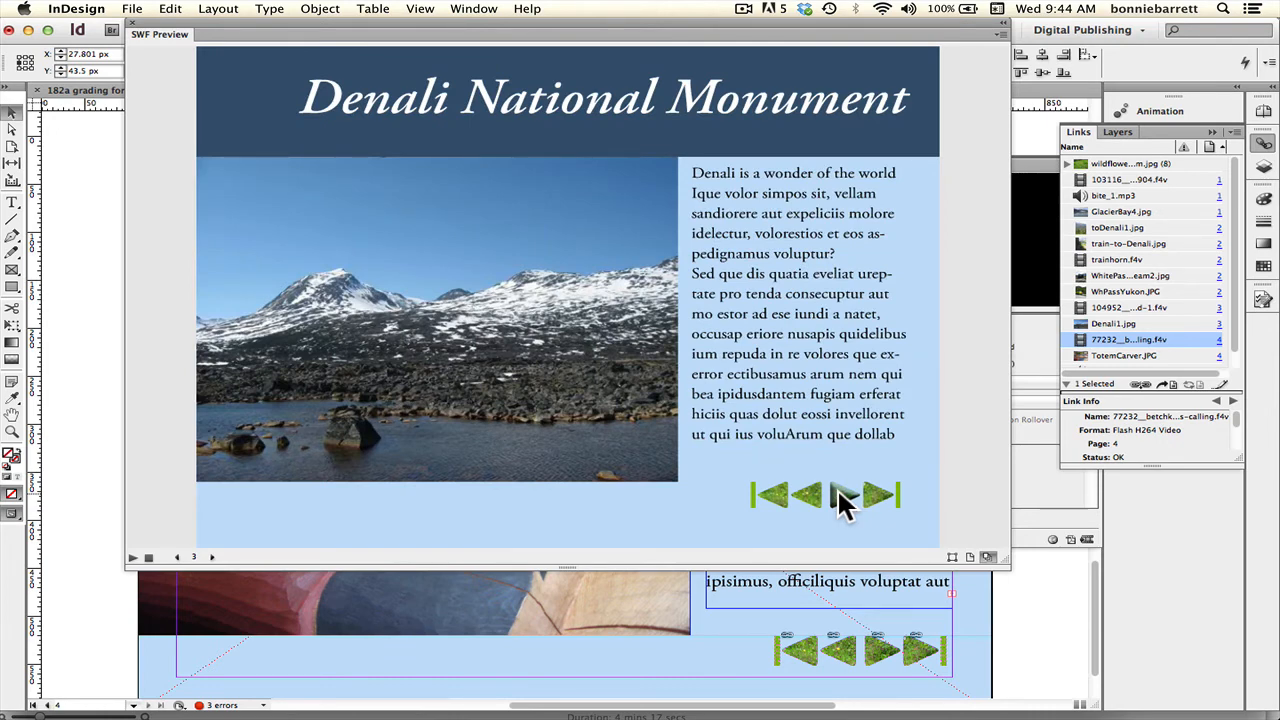
left_click(838, 490)
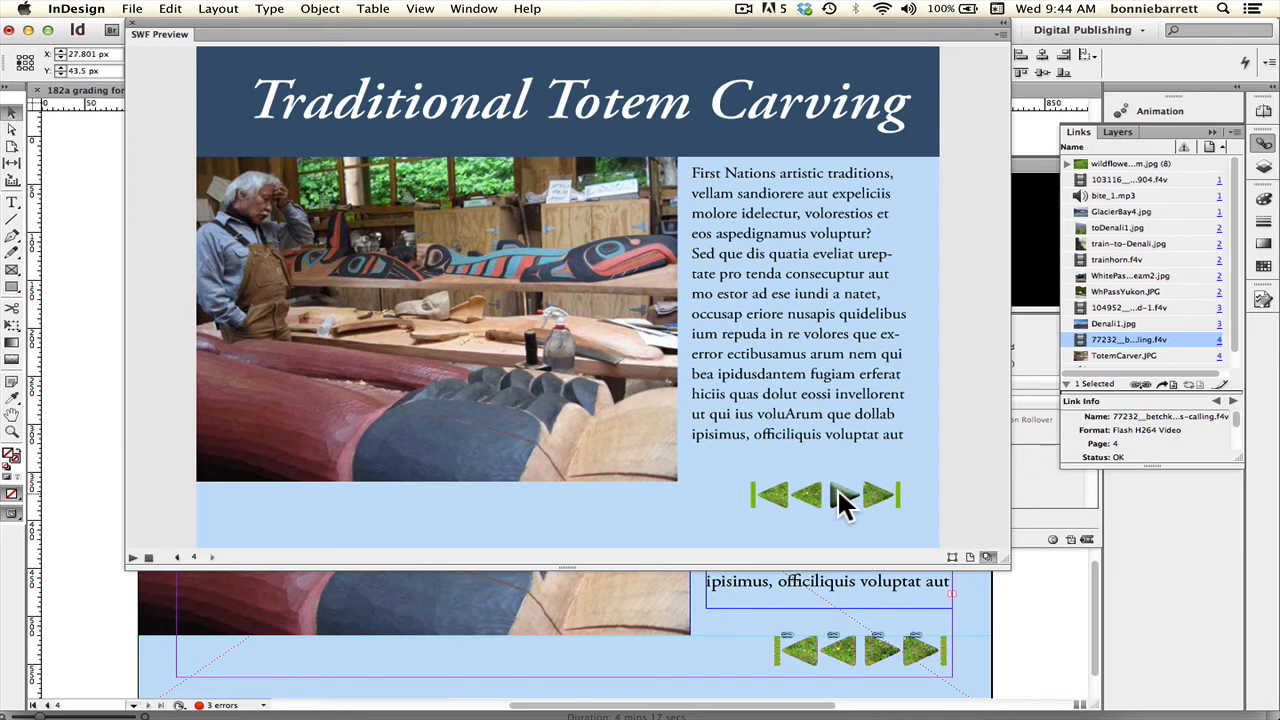
left_click(767, 500)
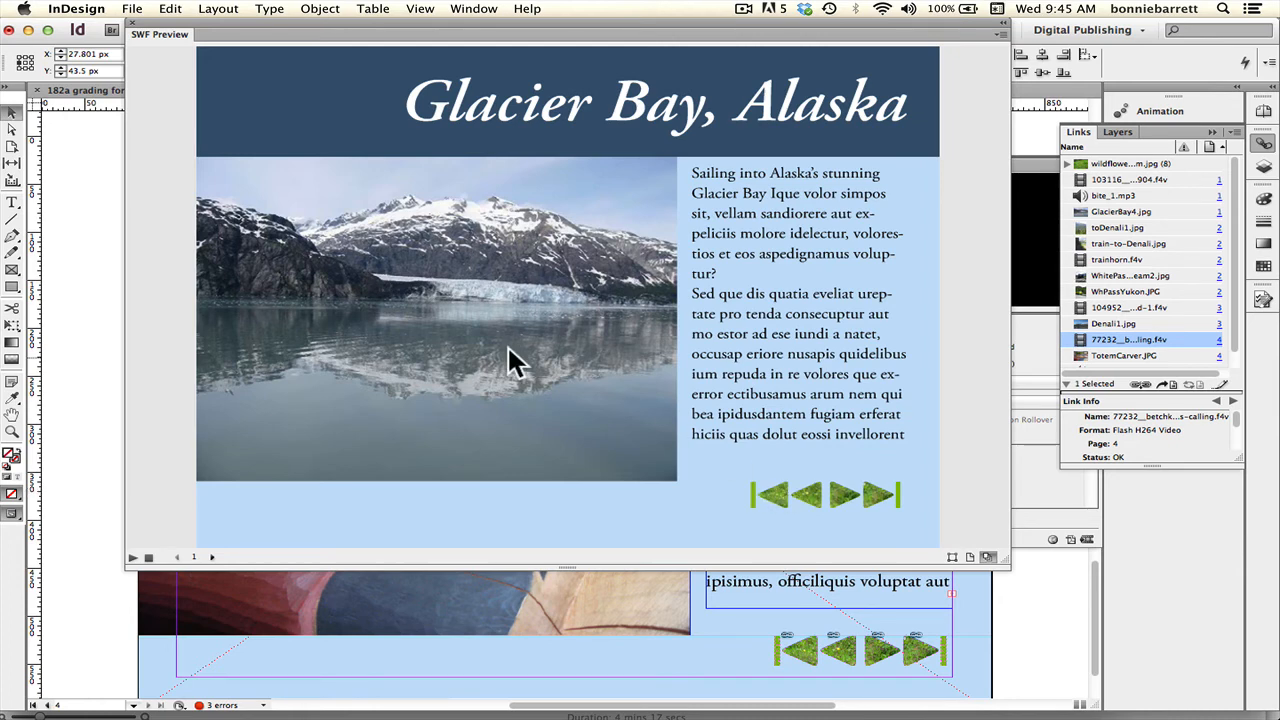
left_click(133, 23)
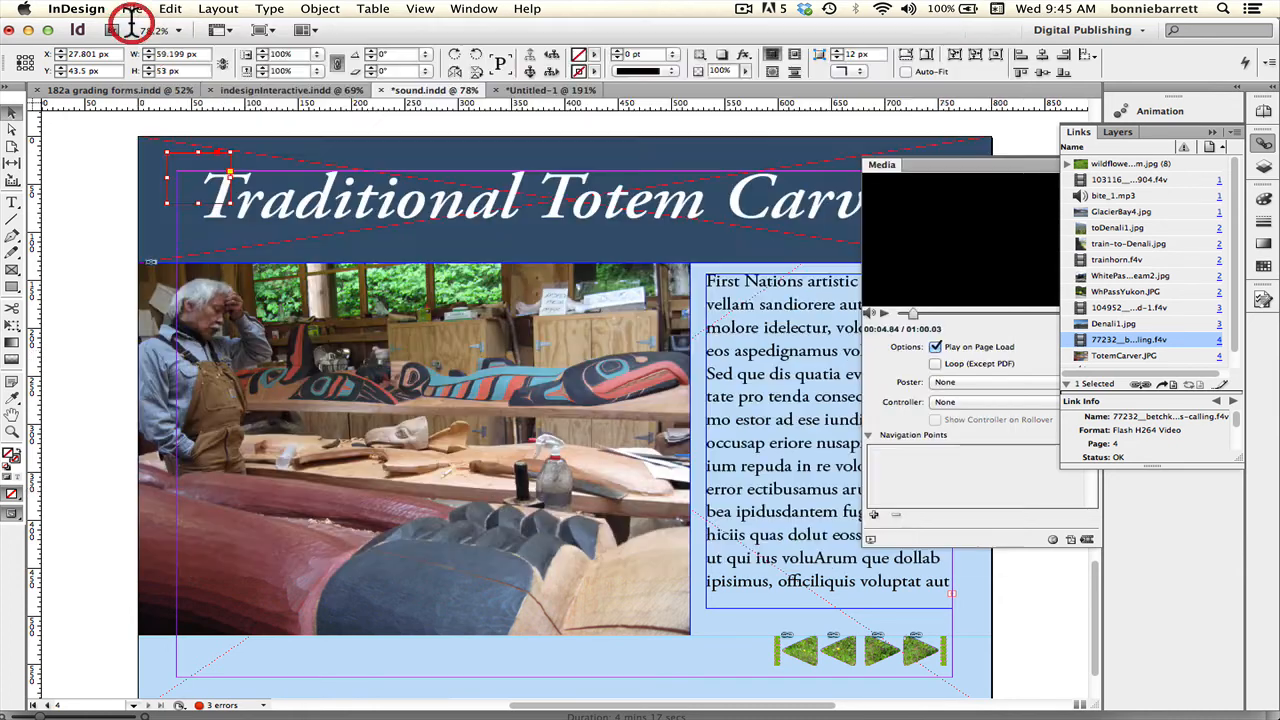